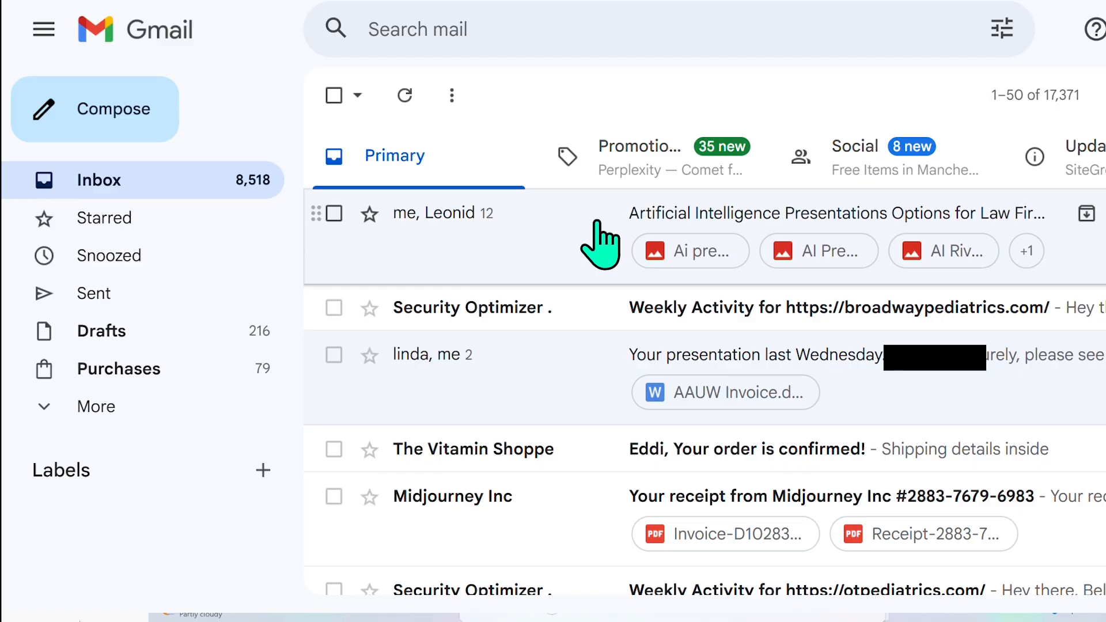
Step: Open the AI Presentations thread and check the AI Overview: two hours, $645, Wednesday Feb 18, 3:30–5:30 PM
left_click(597, 223)
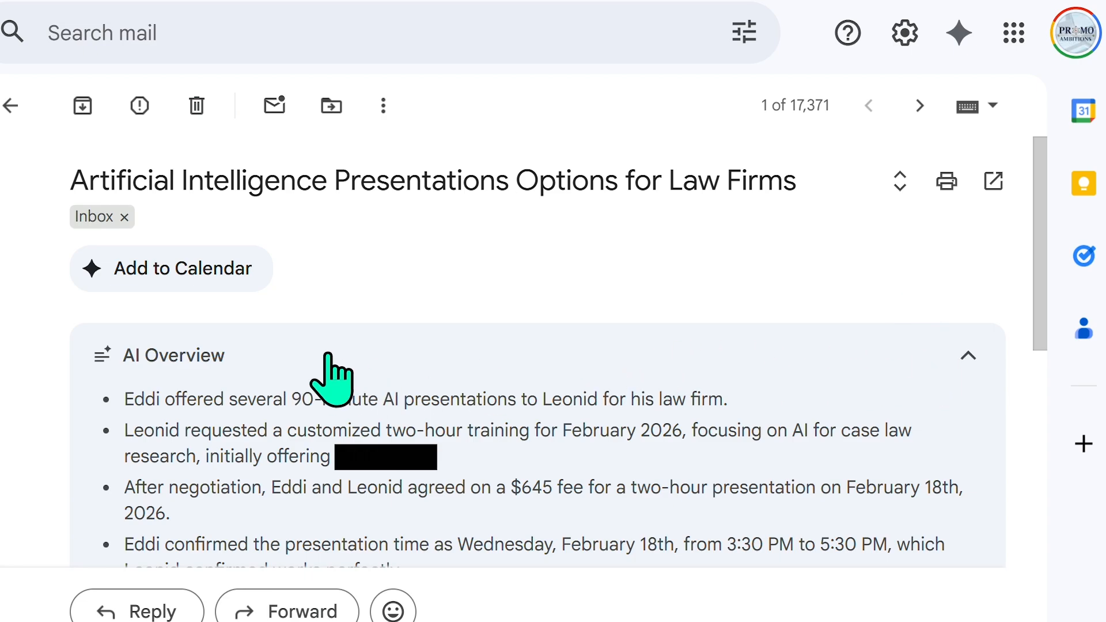
left_click(576, 348)
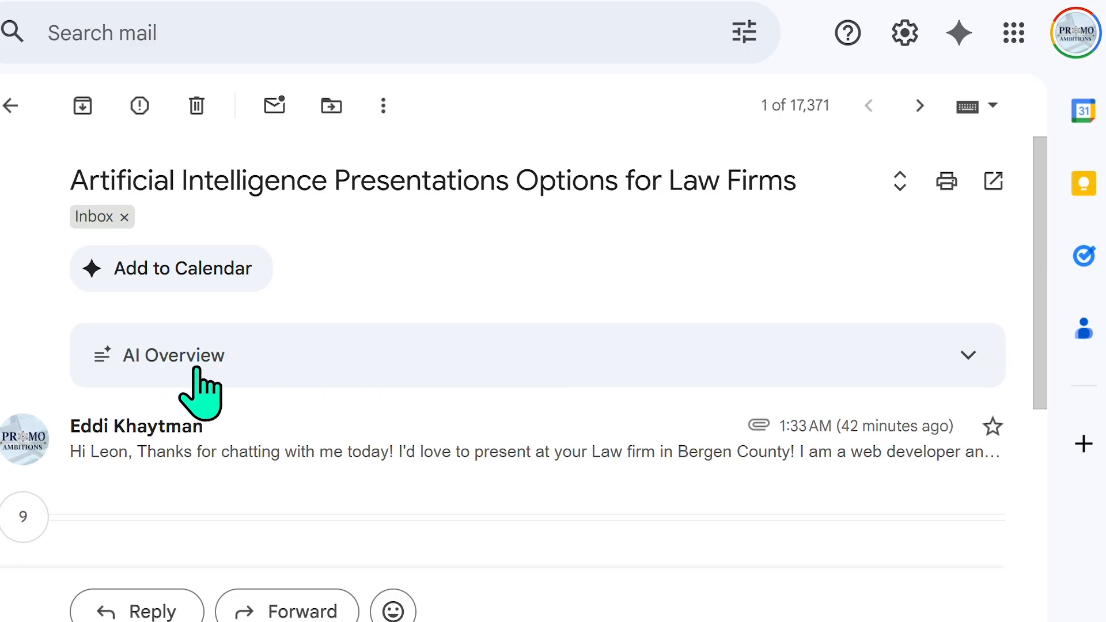
left_click(811, 343)
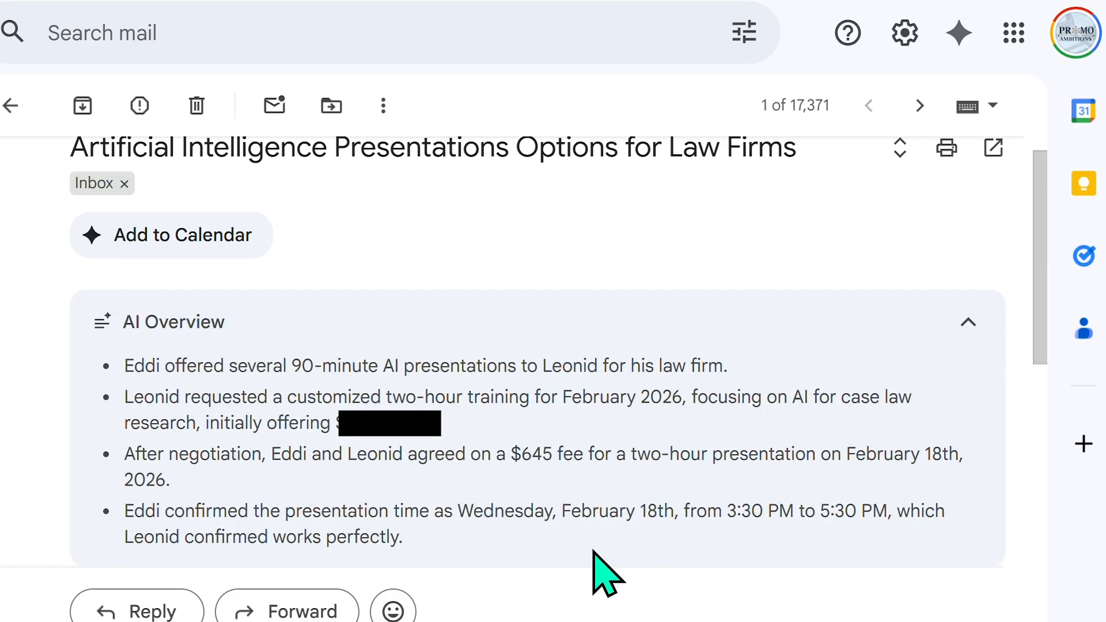
left_click_drag(564, 510, 865, 507)
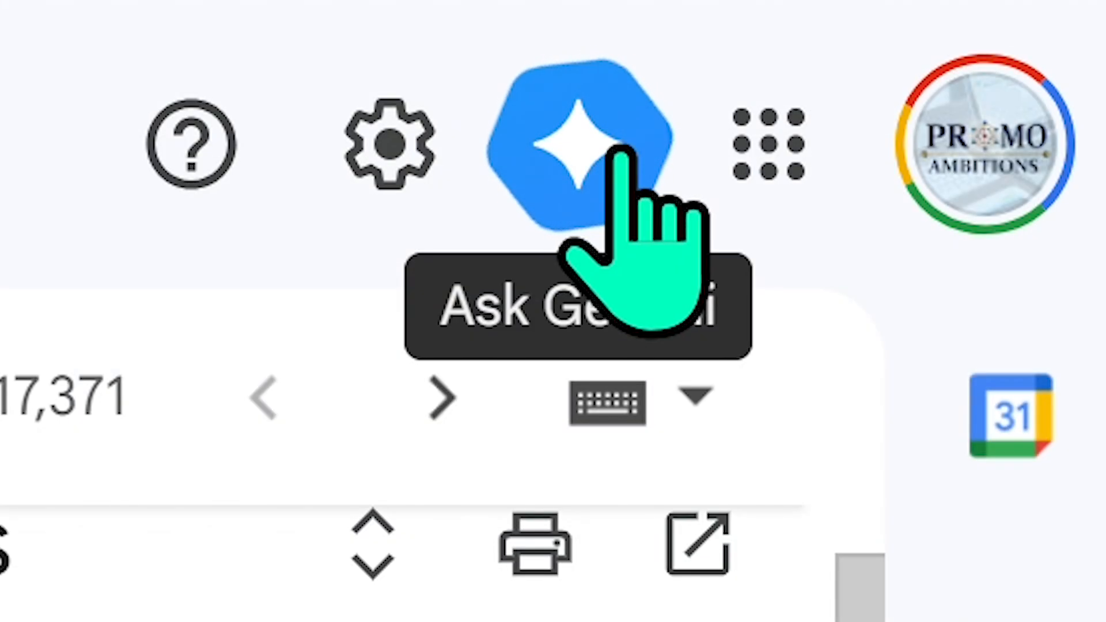
Step: Ask Gemini to add 'AI Presentation for Bergen County Law Firm' to the calendar for Feb 18, 2026, 3:30–5:30pm
left_click(622, 155)
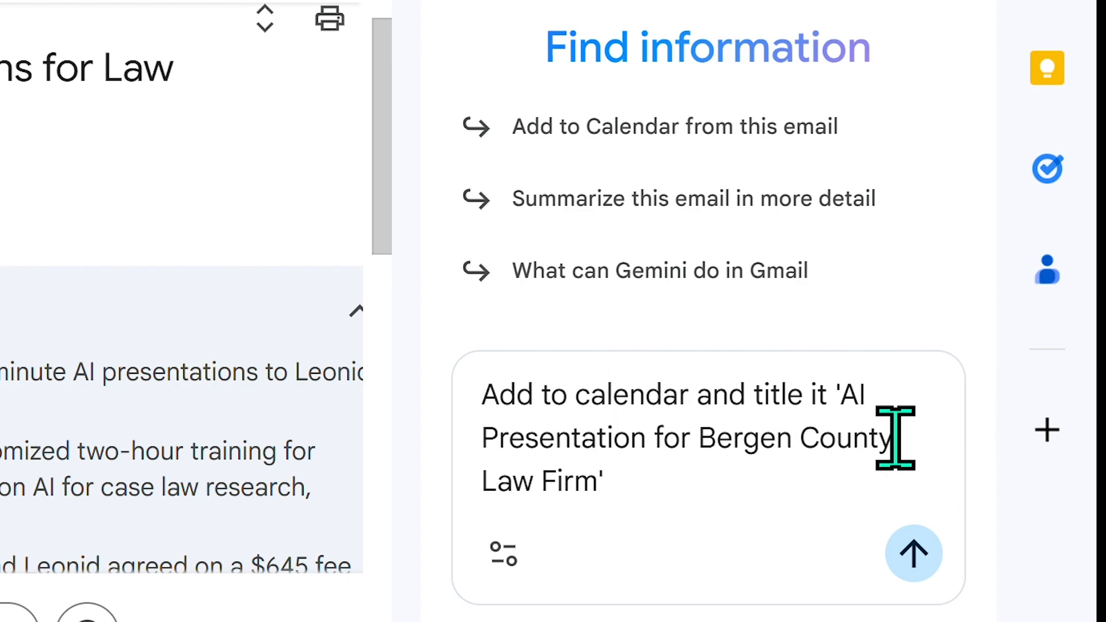
left_click(913, 554)
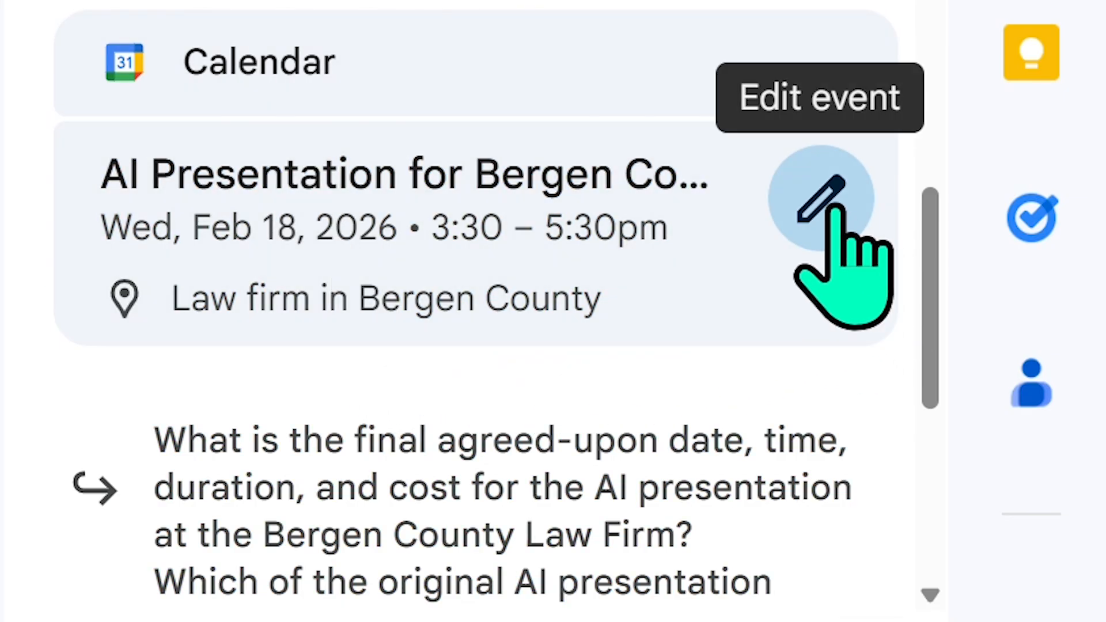
Step: Review the new calendar event's details and close it without changes
left_click(833, 208)
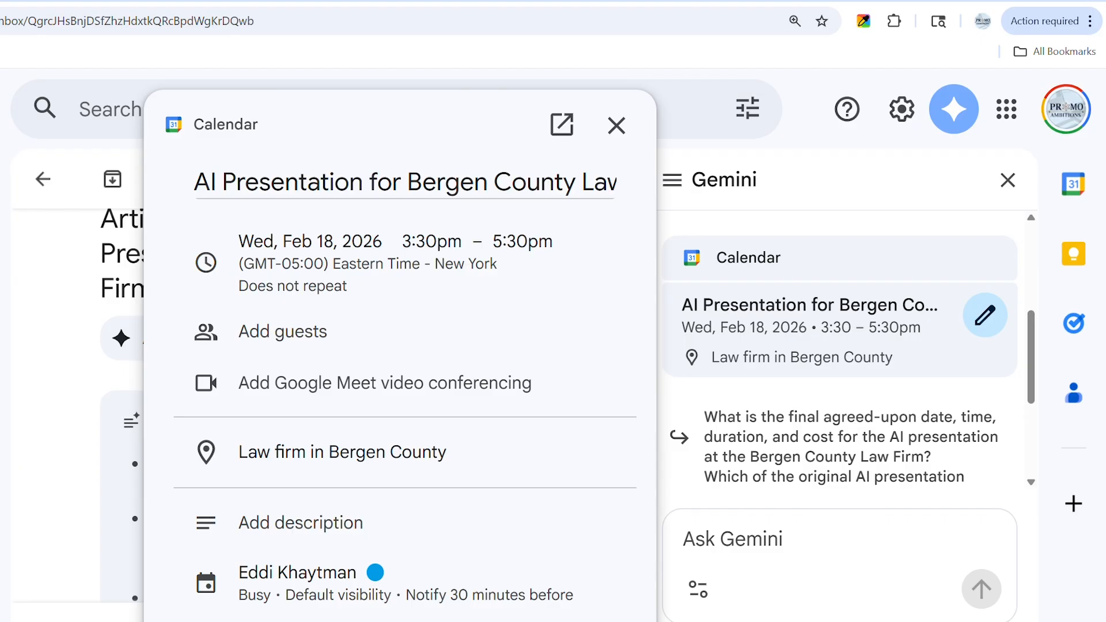
left_click(615, 125)
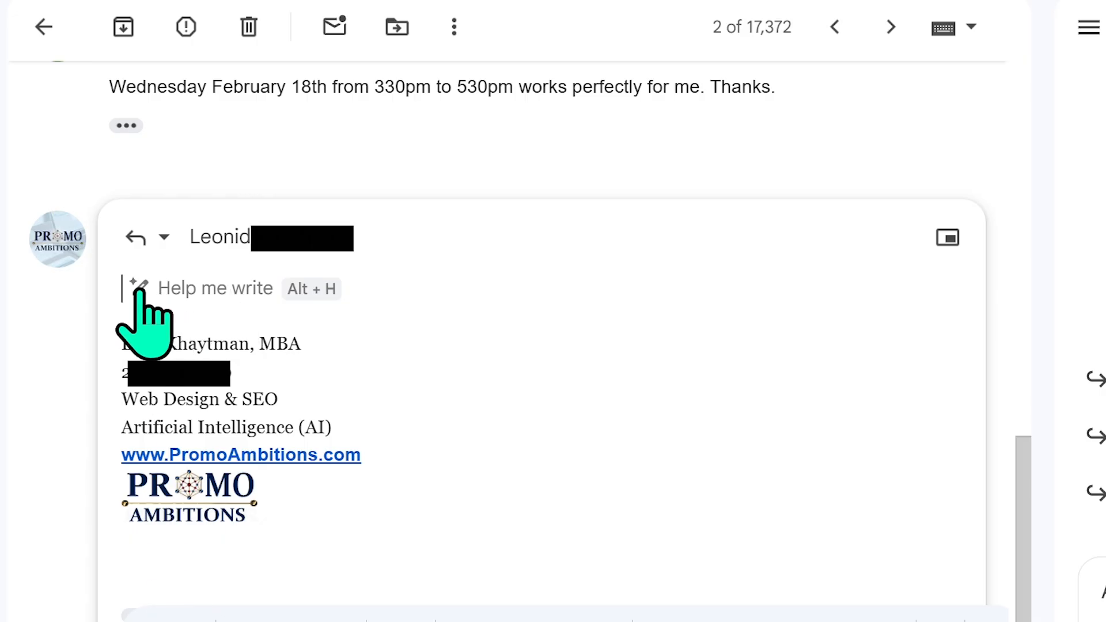
Step: Generate a reply with Help me write that confirms the February 18th presentation and invites staff to dinner
left_click(289, 290)
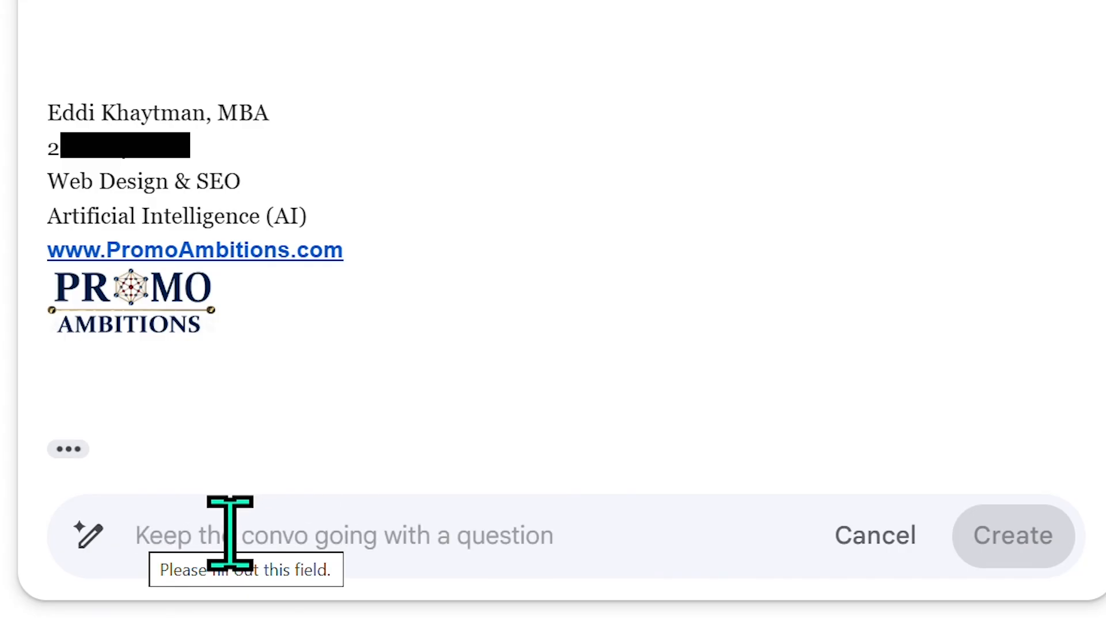
type("Write a reply to this thread confirming the meeting and asking if the staff would like to join me for dinner afterwards at a nearby restaurant...")
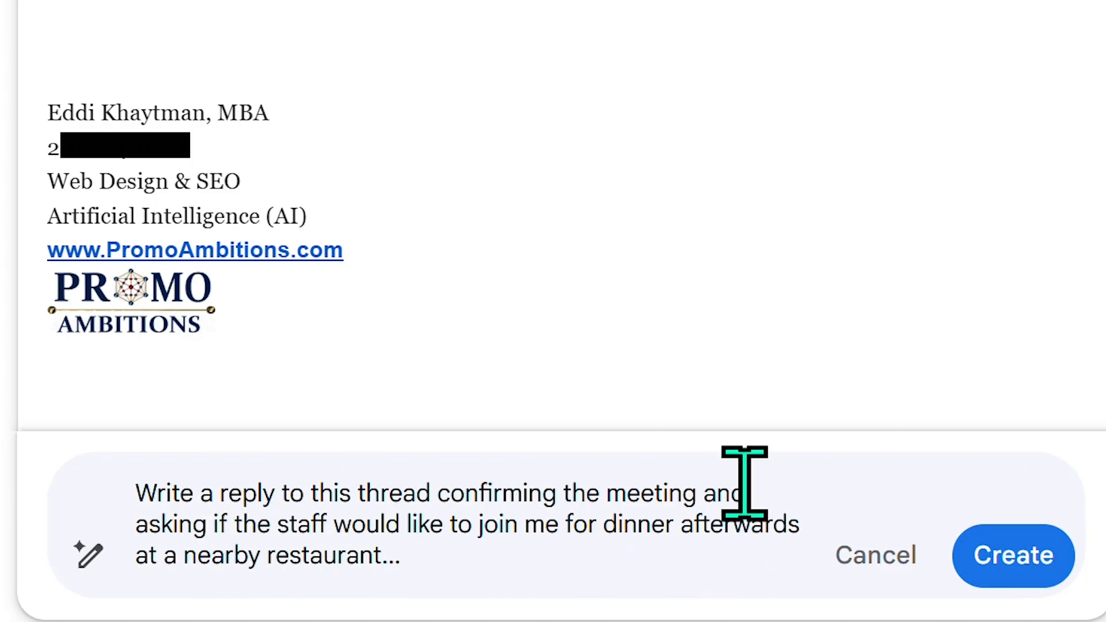
left_click(1019, 553)
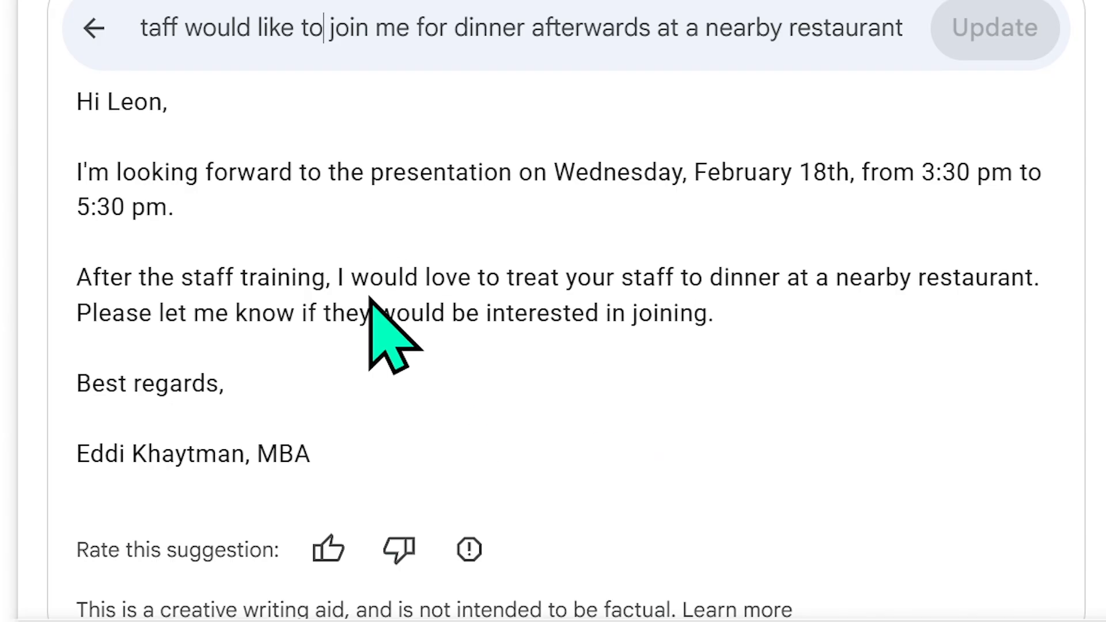
Step: Revise the prompt so the reply offers to join the staff for dinner, then regenerate the draft
left_click(335, 272)
left_click_drag(335, 272, 1081, 311)
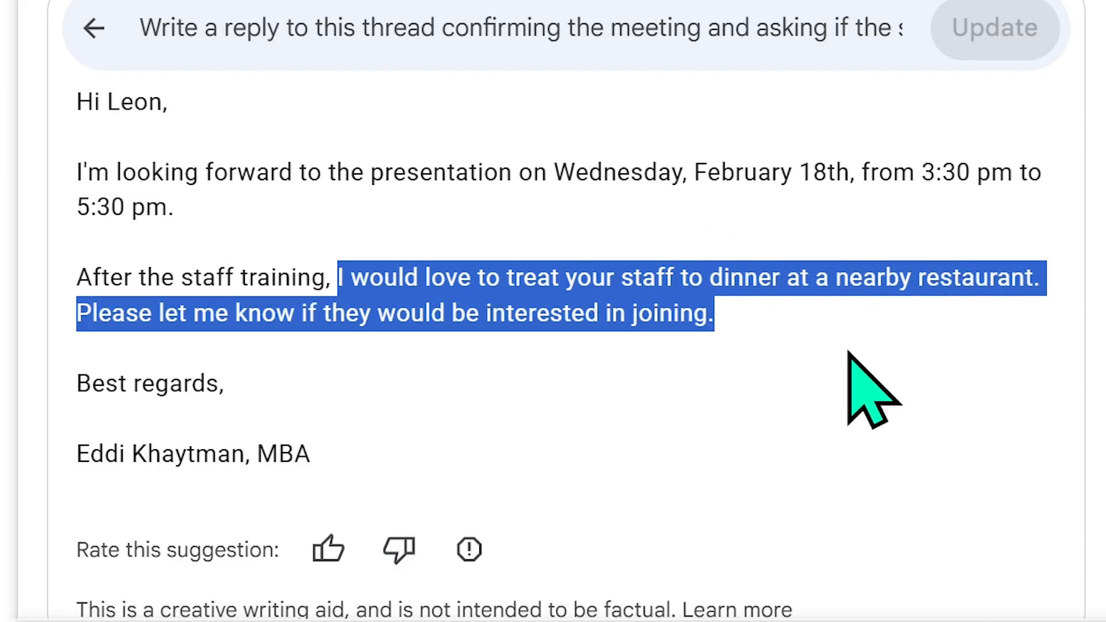
left_click(794, 334)
left_click_drag(566, 28, 887, 32)
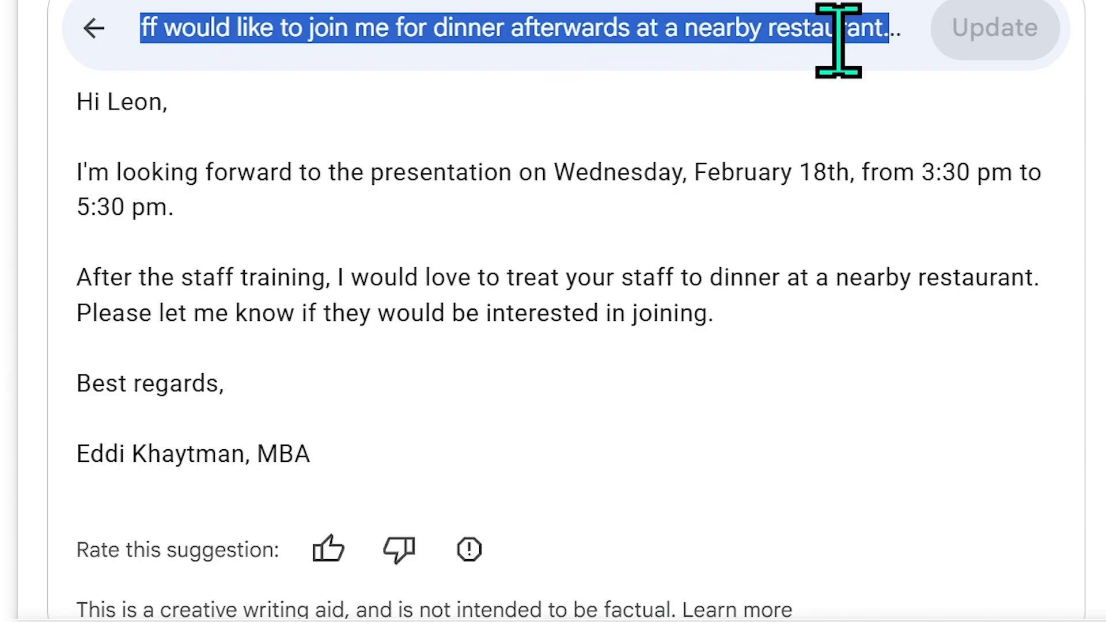
left_click(451, 268)
left_click_drag(451, 267, 1033, 278)
left_click(953, 329)
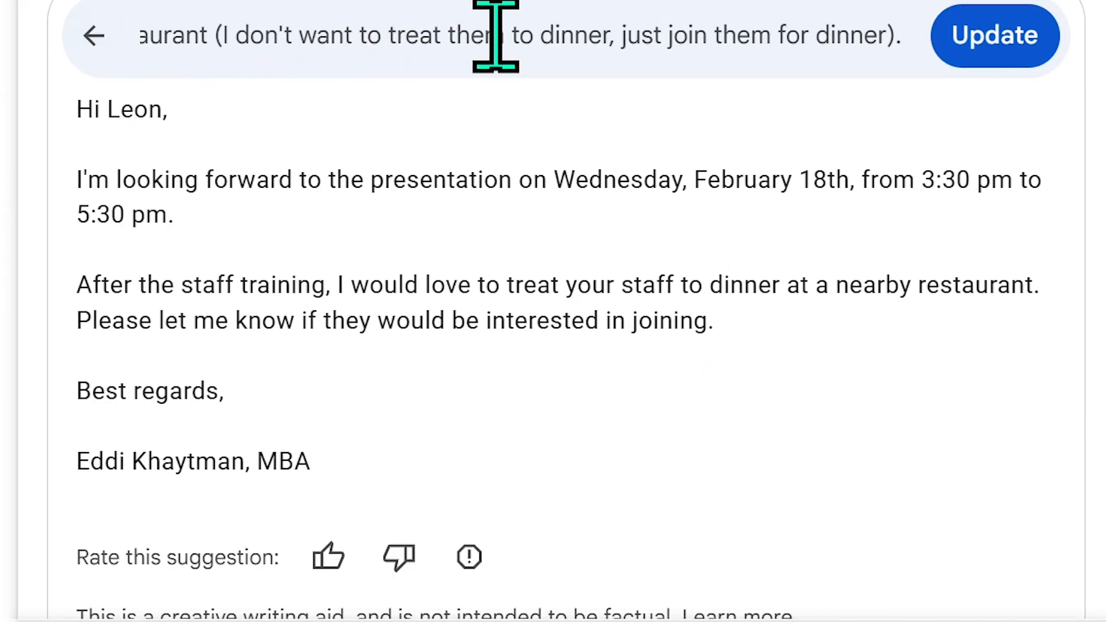
left_click(1005, 46)
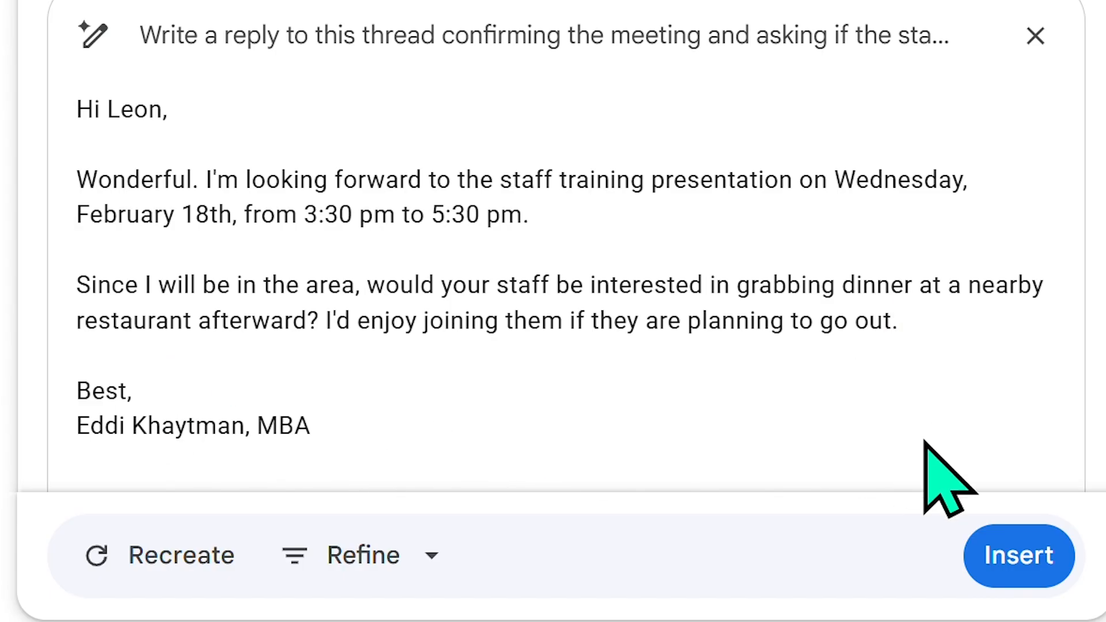
Step: Insert the refined reply offering to join the staff for dinner at a nearby restaurant
left_click(1007, 554)
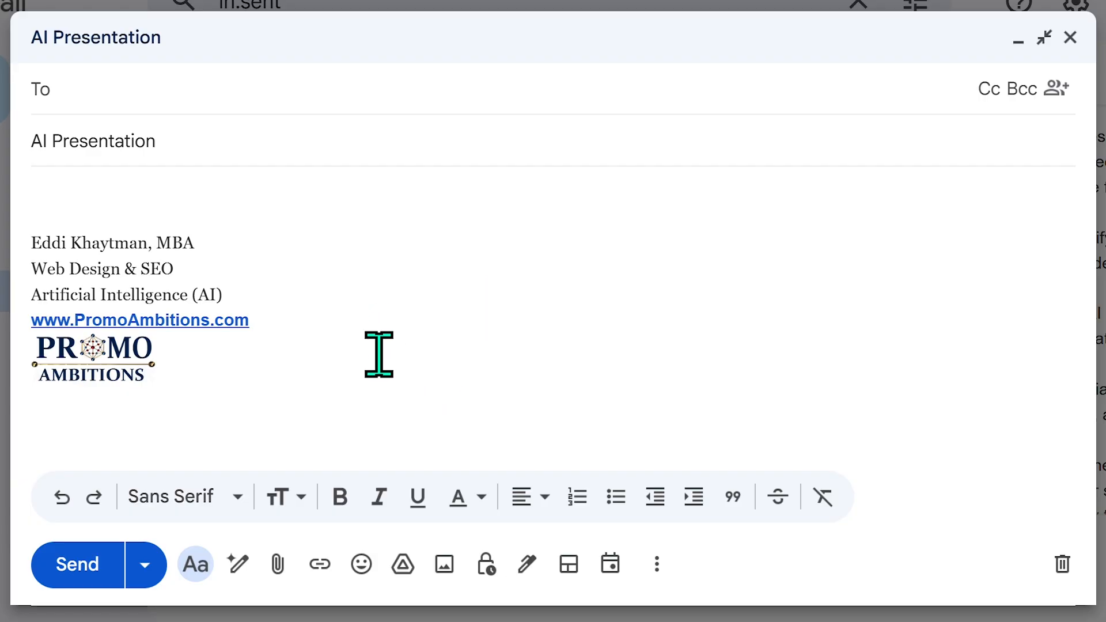
Step: Generate a thank-you letter for presenting 'The Art of the Artificial' with Help me write
left_click(131, 195)
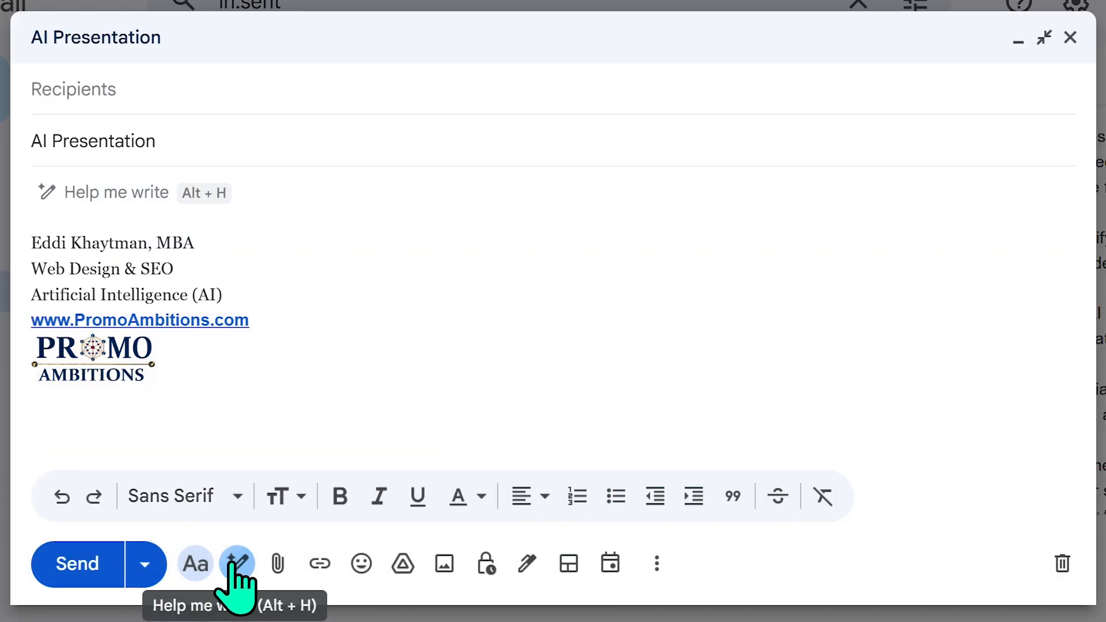
left_click(237, 567)
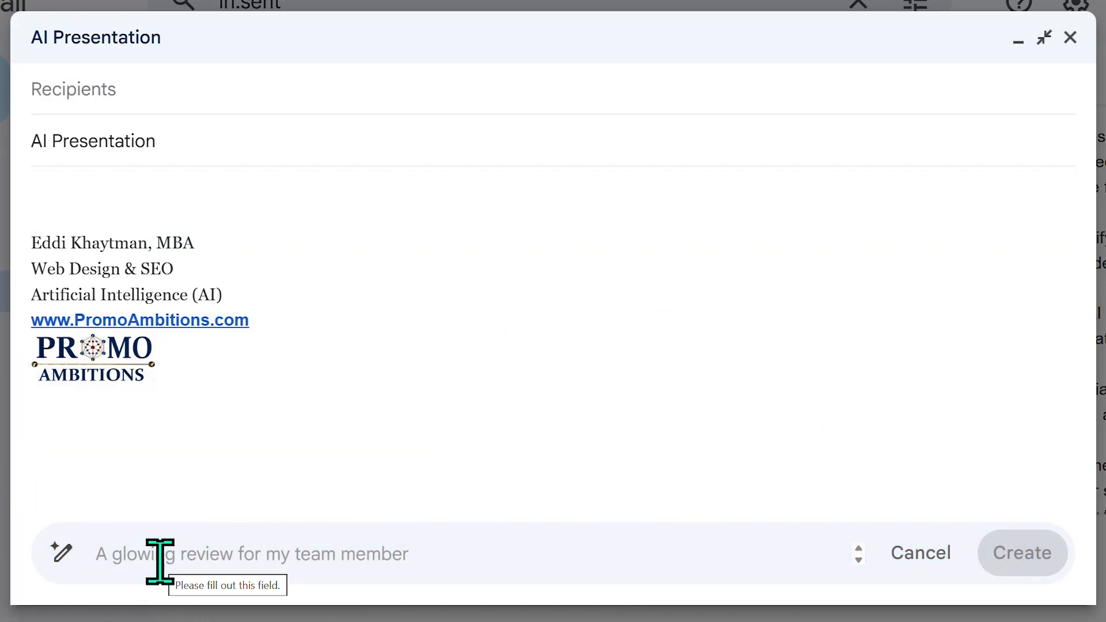
type("A thank you letter for allowing me to present 'The Art of the Artificial' (AI's Impact on the Music Industry and the Arts - An exploration of how Artificial Intelligence is reshaping creativity in music and the arts, from generative composition to visual innovation, and what it means for human expression) to a group of very engaged musicians, artists and philosophers.")
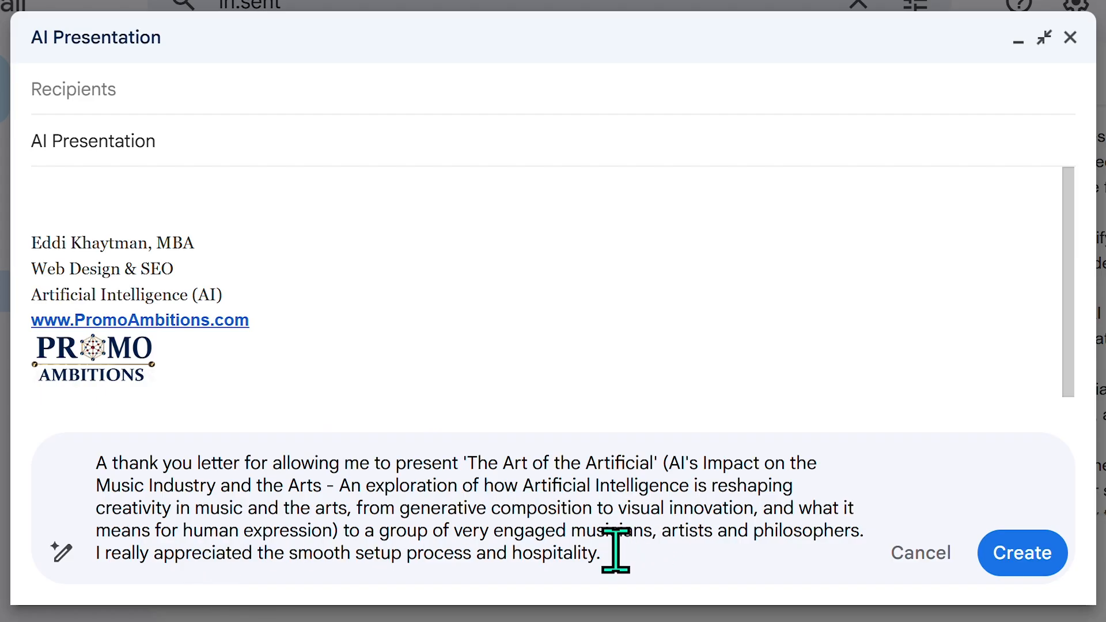
left_click(1018, 549)
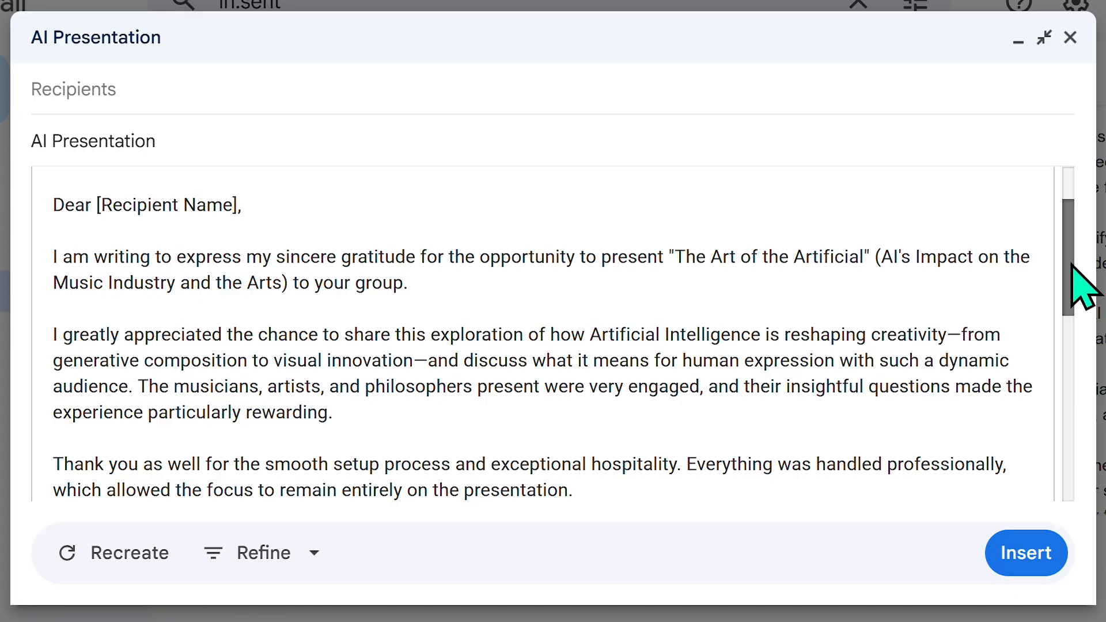
Step: Read through the generated draft and select the em dash after 'innovation'
scroll(1072, 268, "down", 1)
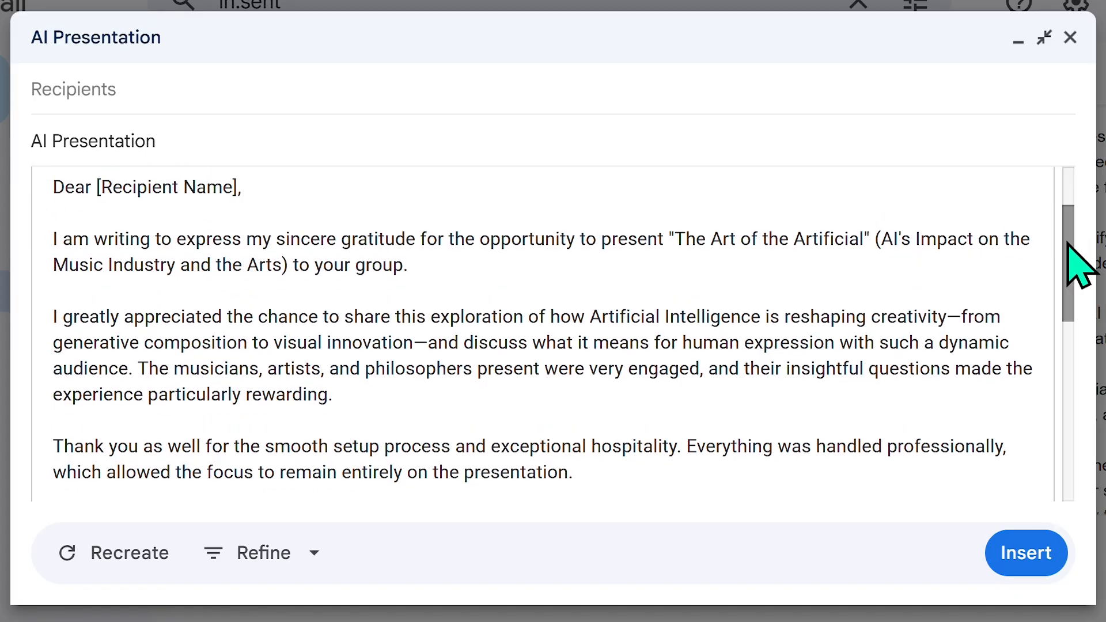
scroll(1075, 268, "down", 1)
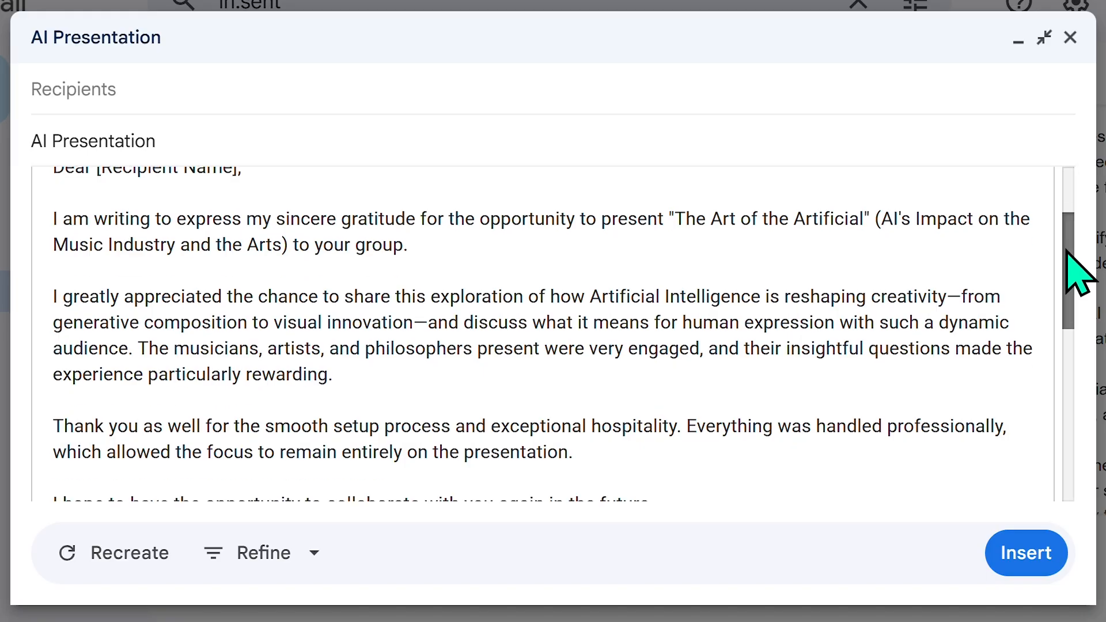
scroll(1063, 261, "up", 1)
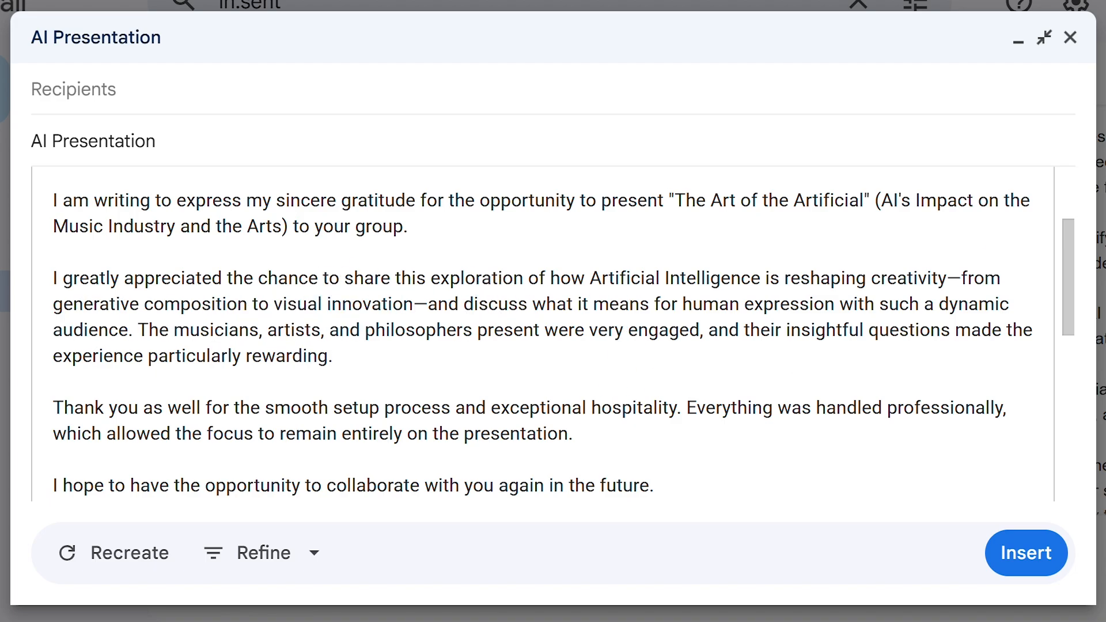
scroll(1075, 244, "down", 1)
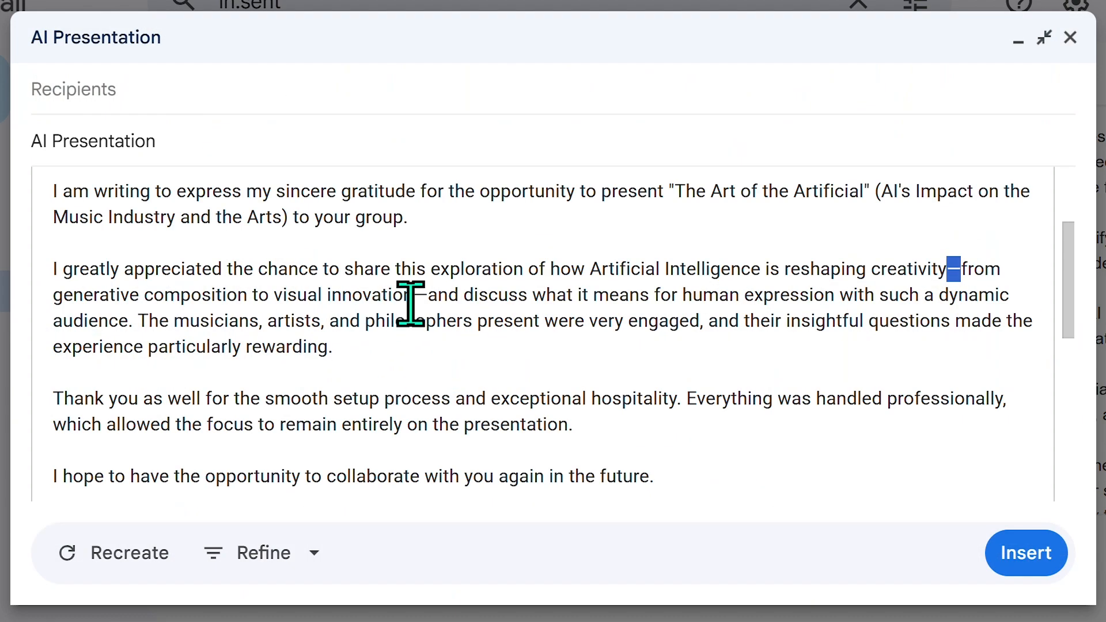
left_click_drag(415, 297, 430, 299)
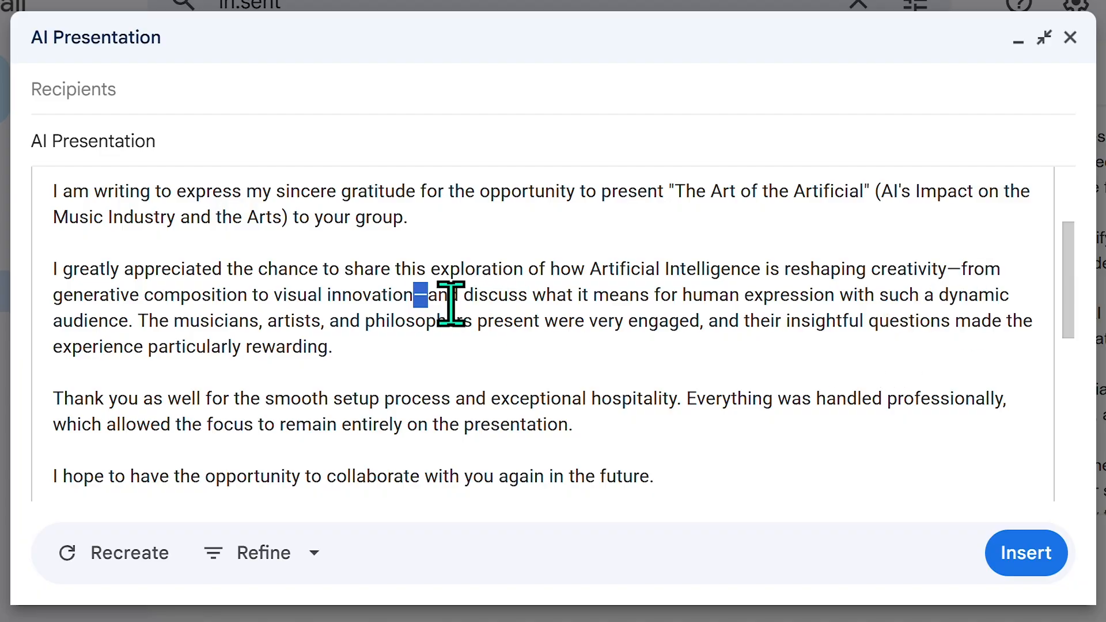
left_click(419, 303)
double_click(424, 298)
left_click(431, 301)
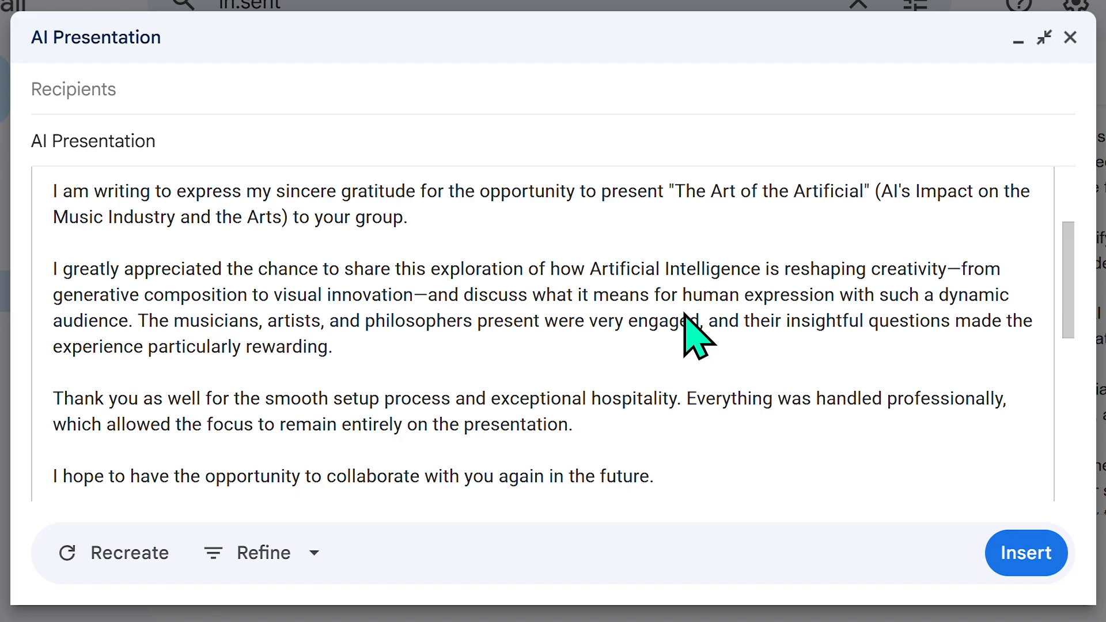
double_click(427, 295)
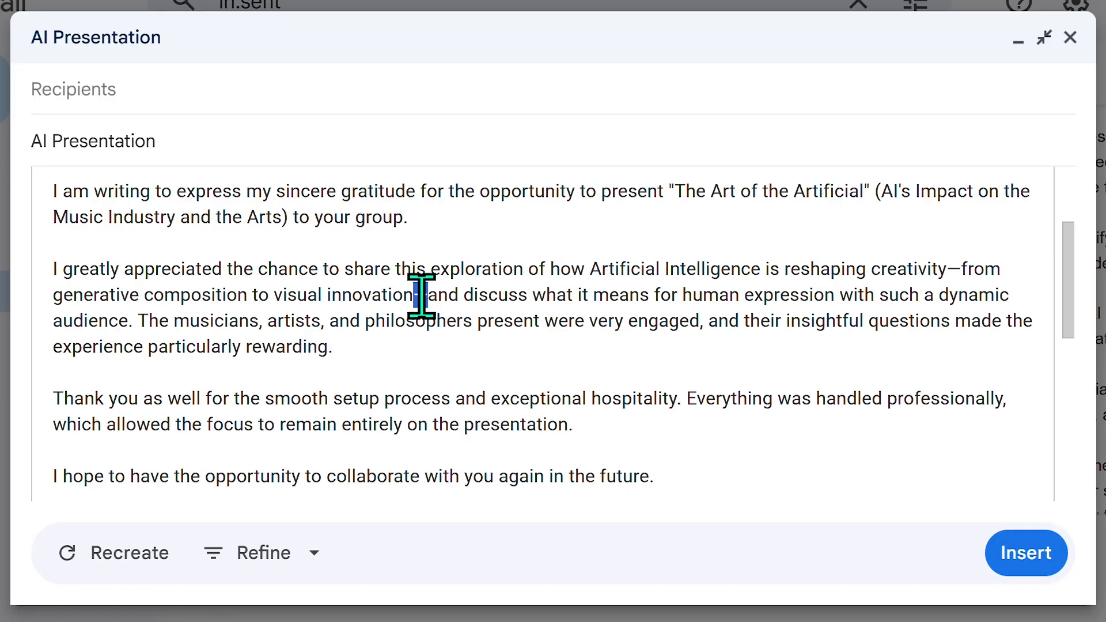
double_click(954, 269)
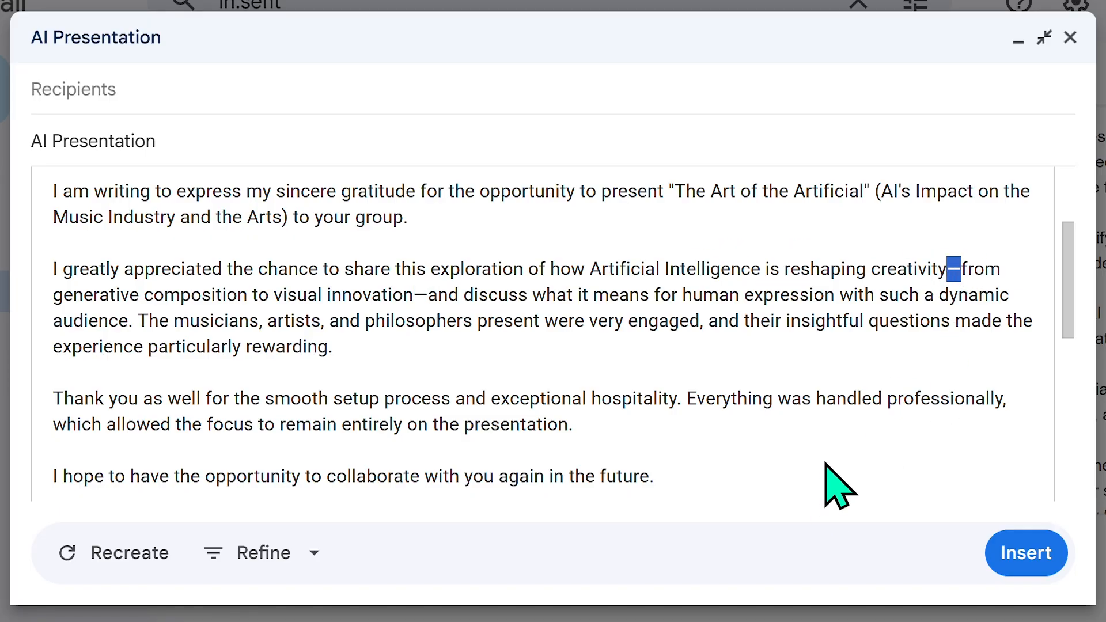
left_click(945, 311)
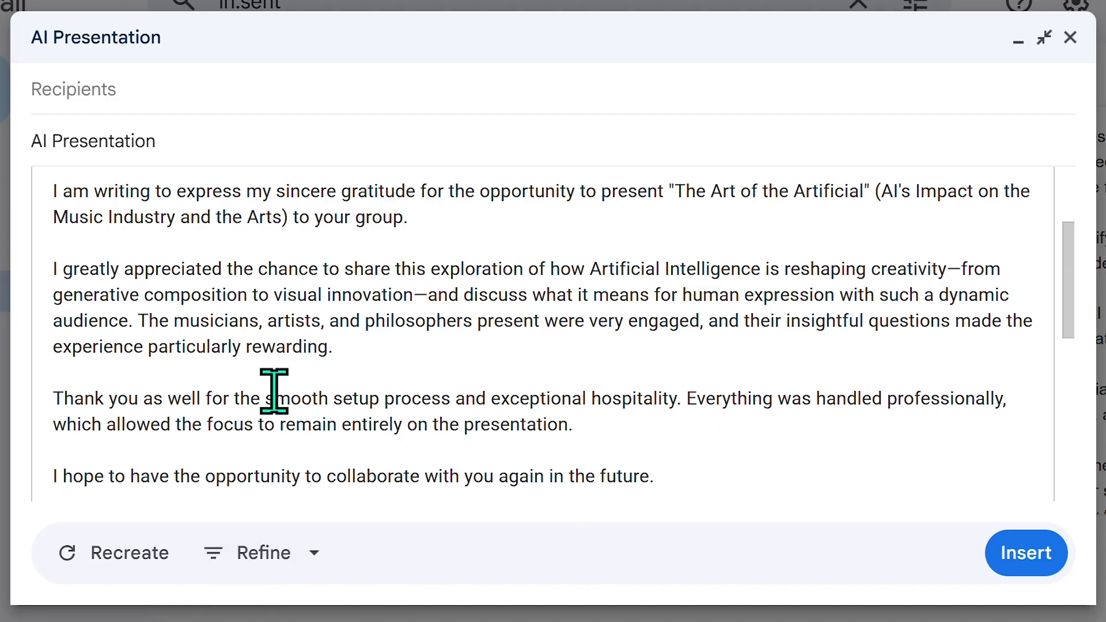
Step: Refine the thank-you draft with Elaborate to expand it
left_click(309, 557)
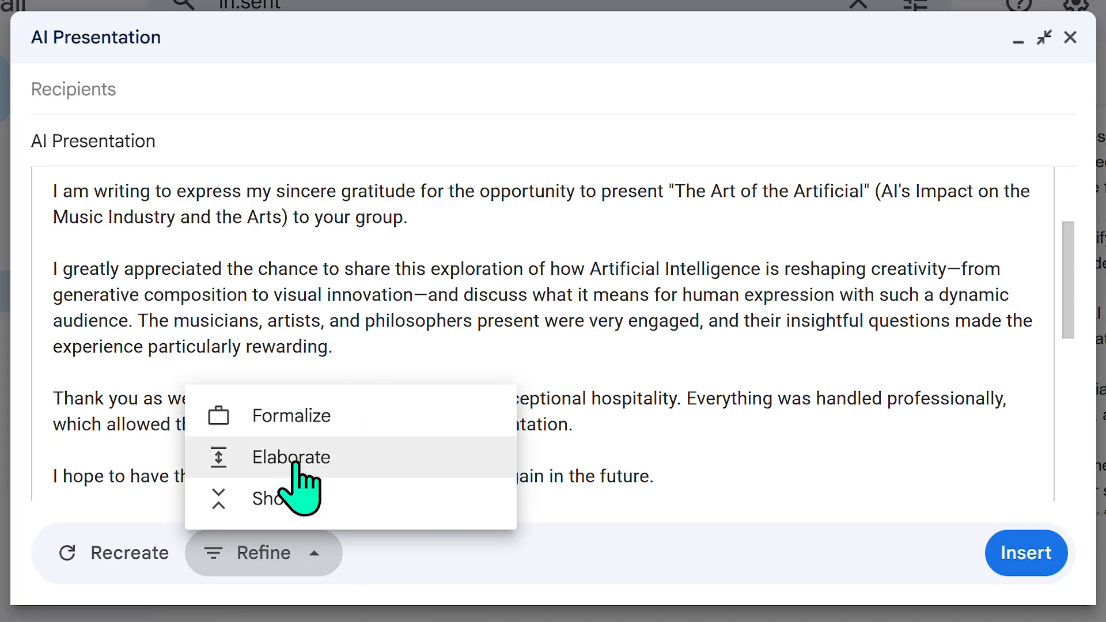
left_click(295, 459)
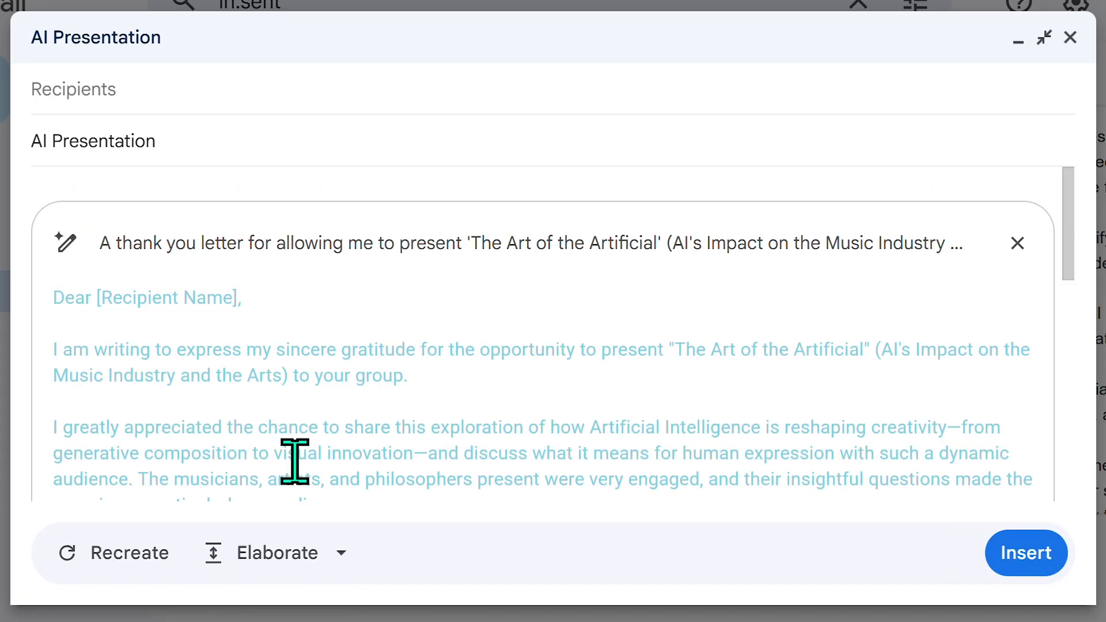
left_click_drag(1060, 224, 1059, 288)
Step: Shorten the draft into a concise letter closing with hoping to collaborate again
left_click(304, 564)
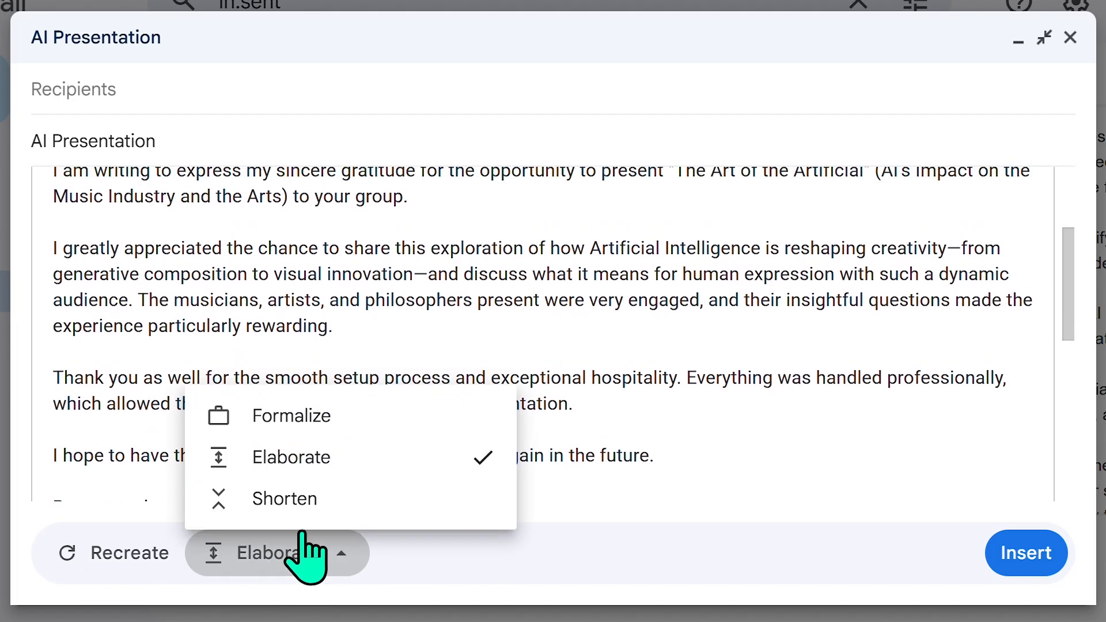
left_click(307, 500)
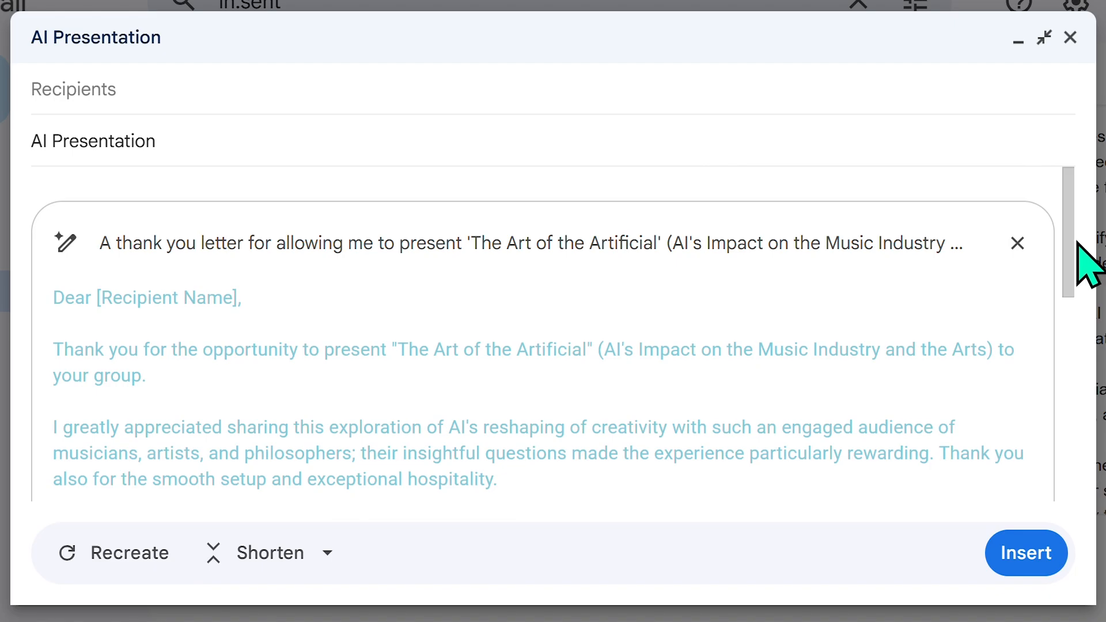
mouse_move(1073, 243)
left_mouse_down()
mouse_move(1049, 328)
mouse_move(1064, 291)
left_mouse_up()
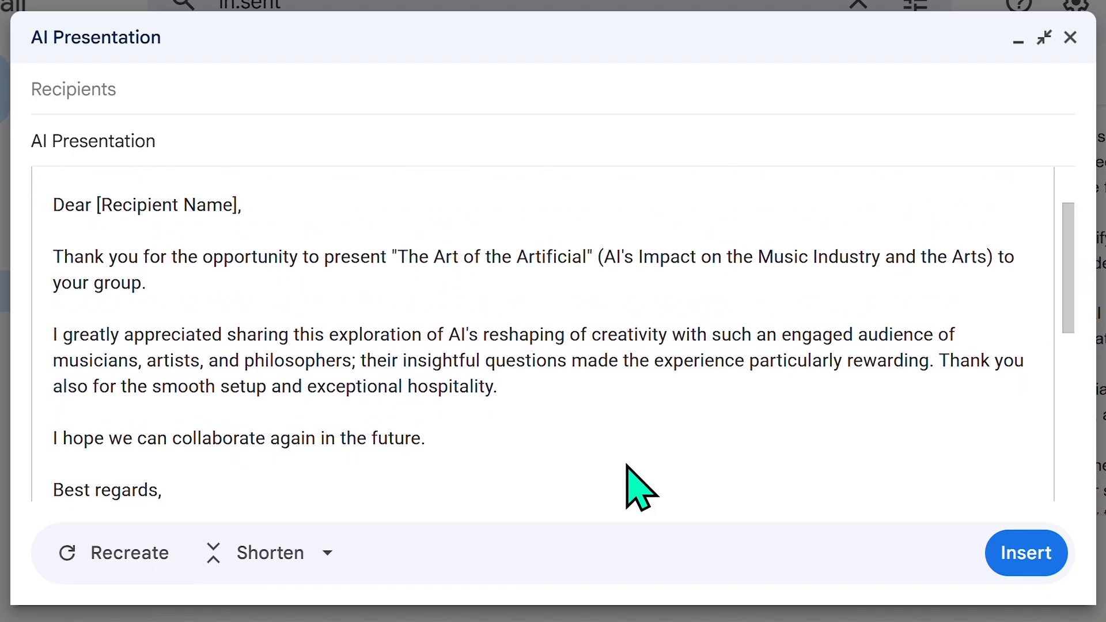
left_click(280, 572)
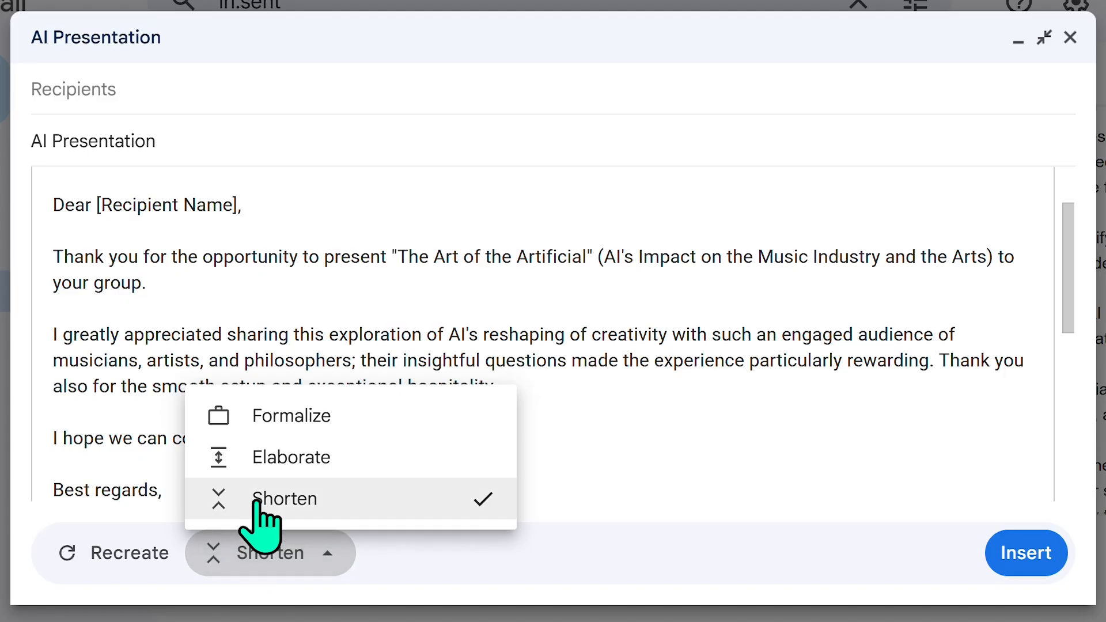
Step: Formalize the draft's tone, then recreate a fresh formal version opening with a [Recipient Name] placeholder
left_click(297, 427)
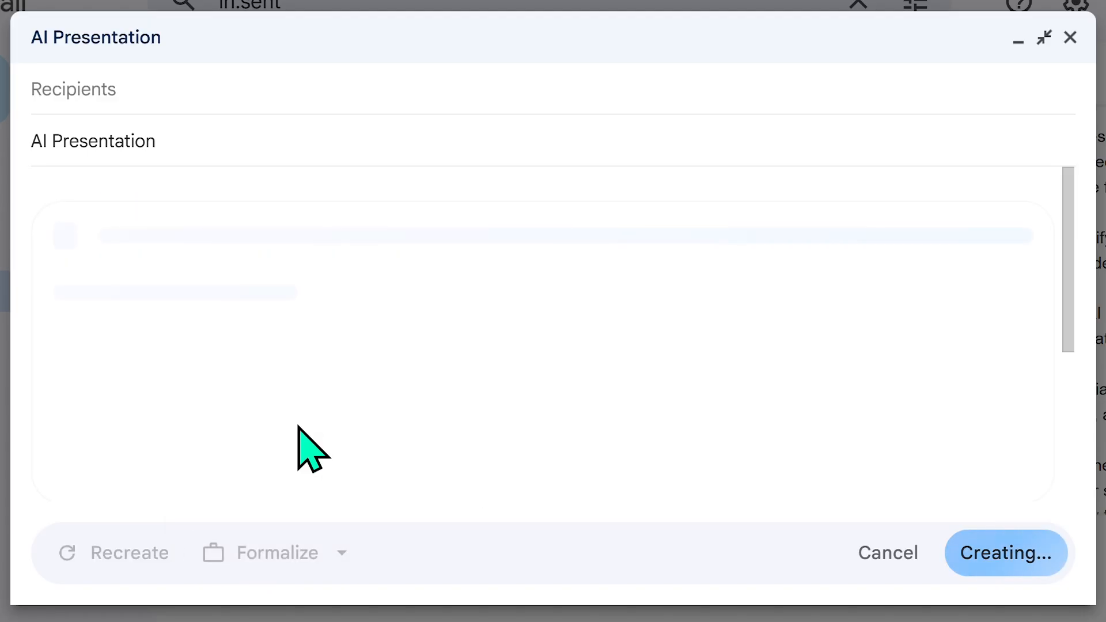
scroll(691, 444, "up", 2)
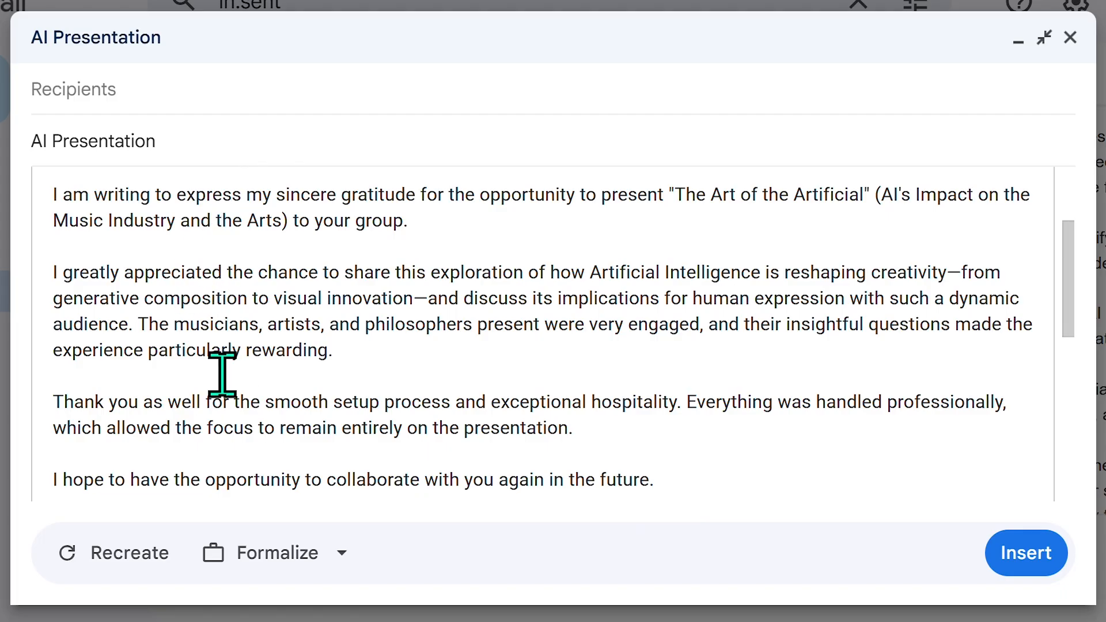
left_click(91, 565)
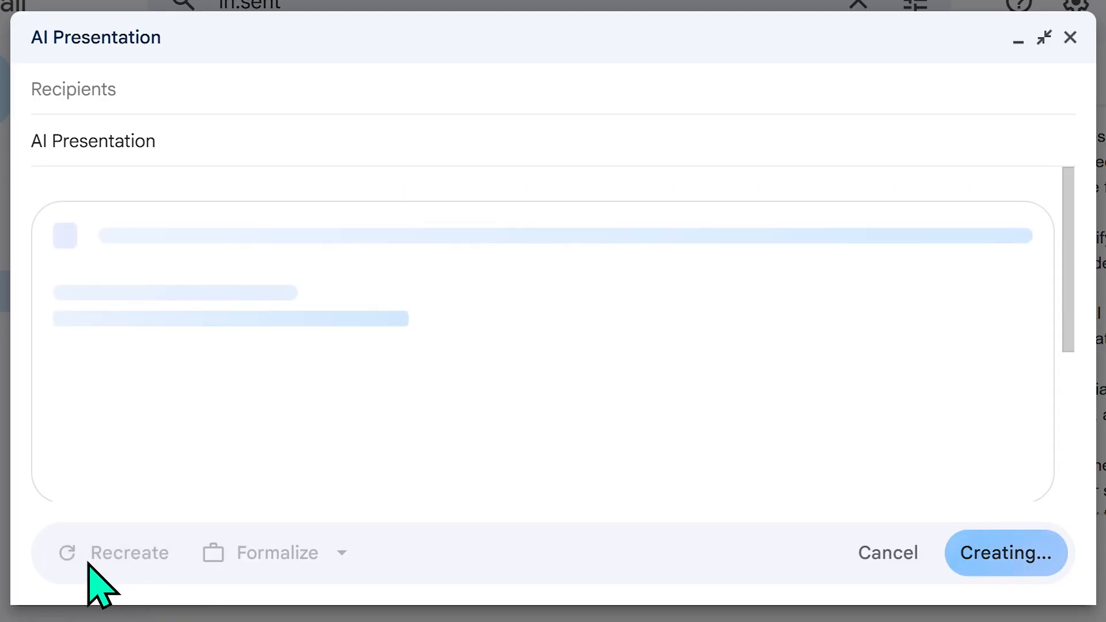
scroll(446, 346, "down", 3)
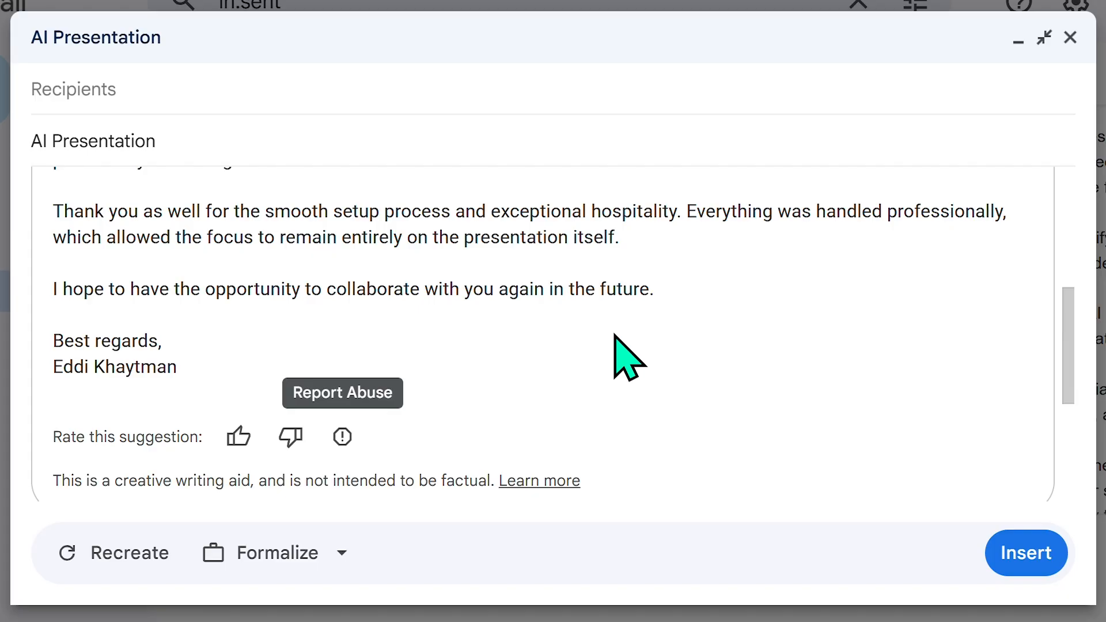
scroll(612, 357, "up", 3)
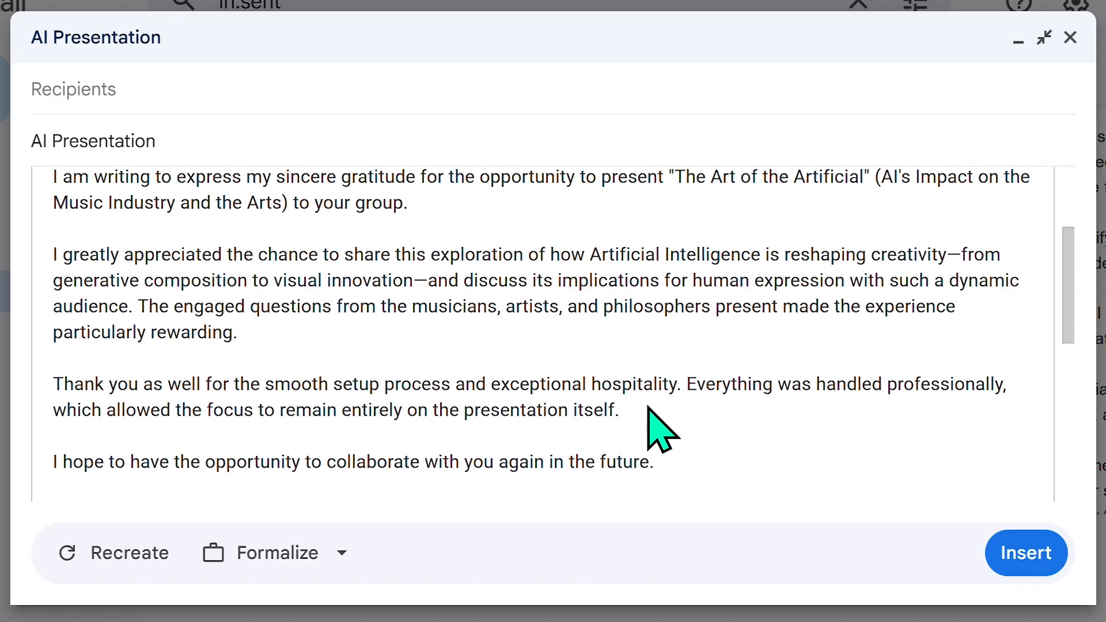
scroll(657, 435, "down", 5)
scroll(657, 433, "up", 8)
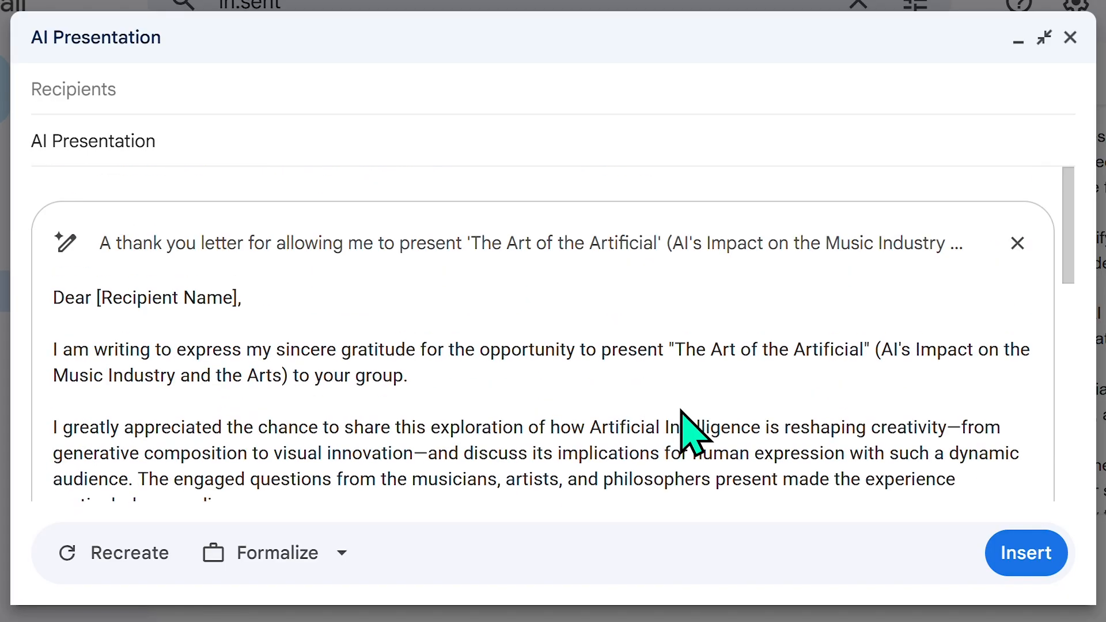
Step: Insert the generated thank-you letter into the message body and view the Schedule send option
left_click(1020, 554)
mouse_move(1067, 263)
left_mouse_down()
mouse_move(1069, 322)
mouse_move(1069, 265)
mouse_move(1056, 257)
left_mouse_up()
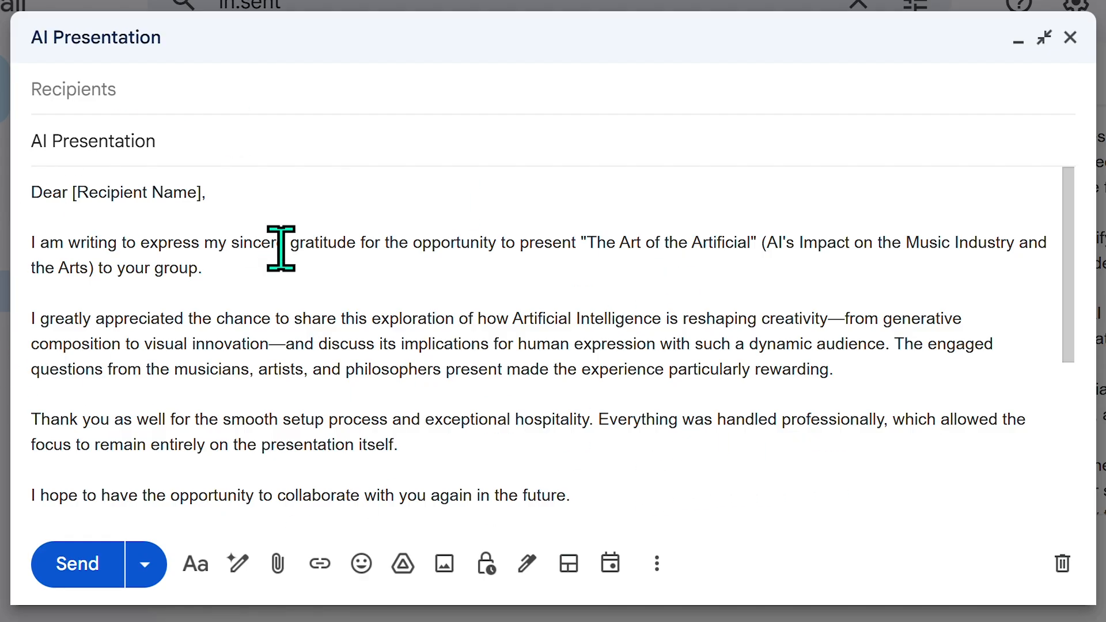
left_click(145, 561)
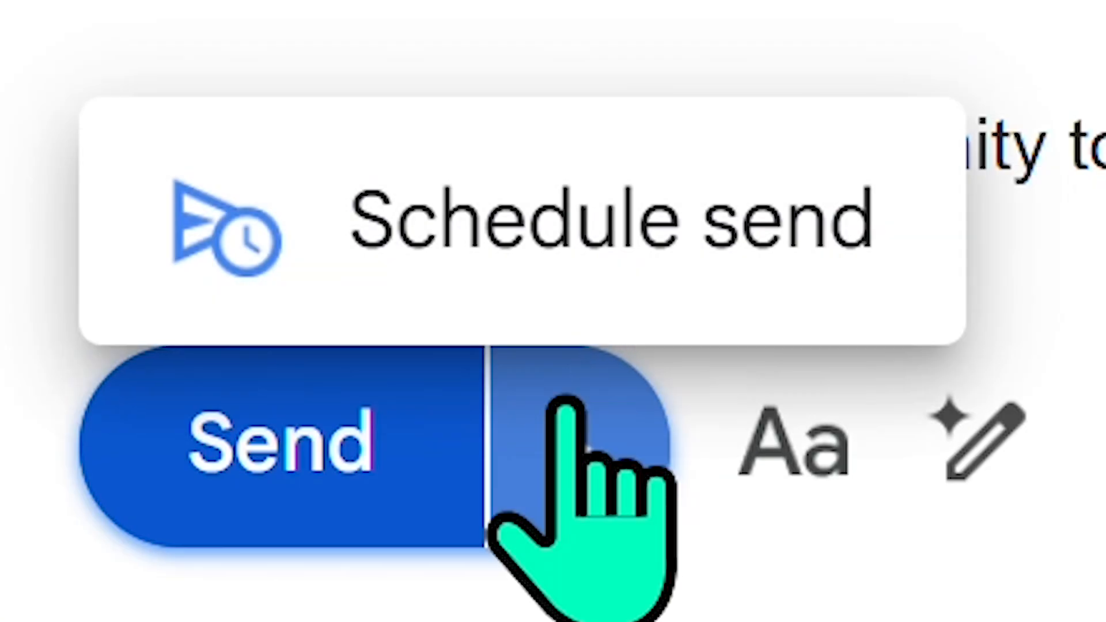
left_click(144, 559)
left_click(570, 479)
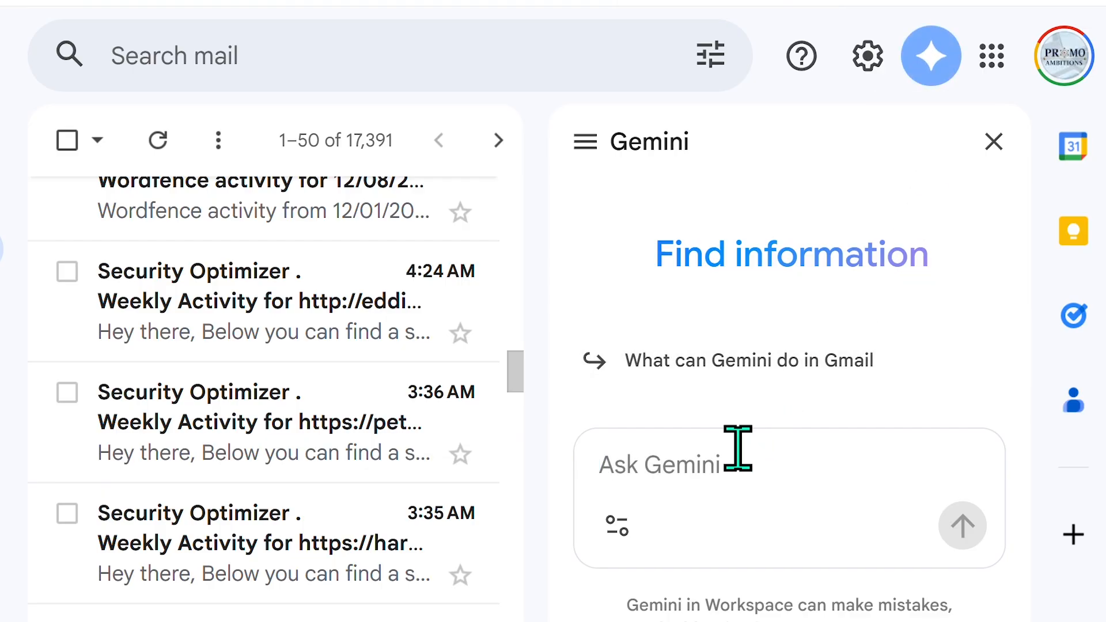
Step: Attach the 'Successful Presentation' spreadsheet to the Ask Gemini prompt via an @ mention
type("@")
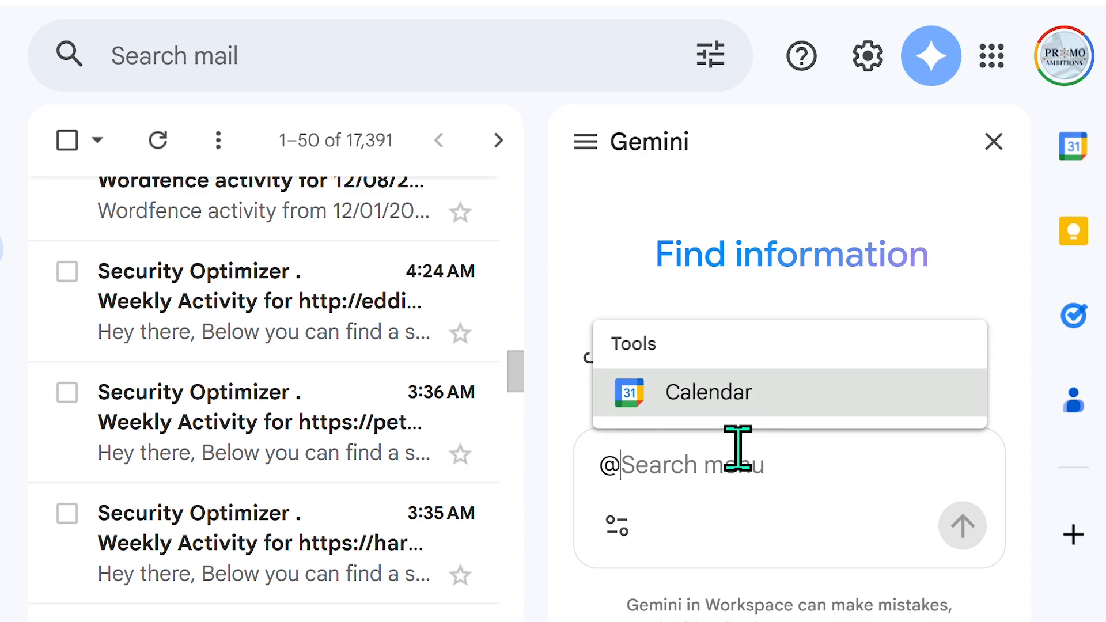
scroll(772, 403, "down", 1)
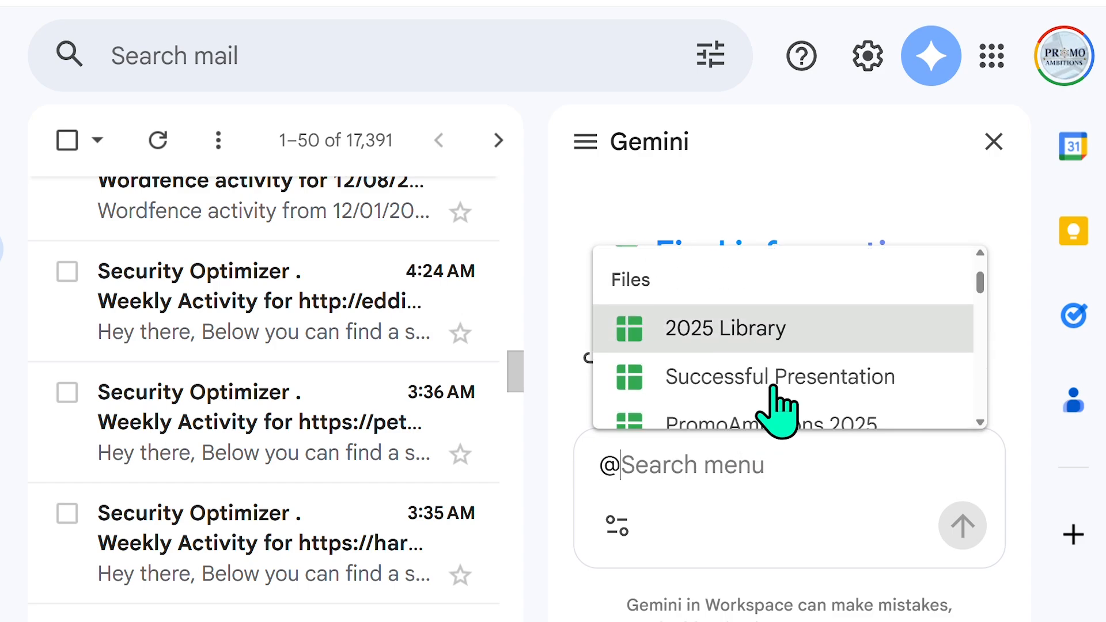
left_click(758, 397)
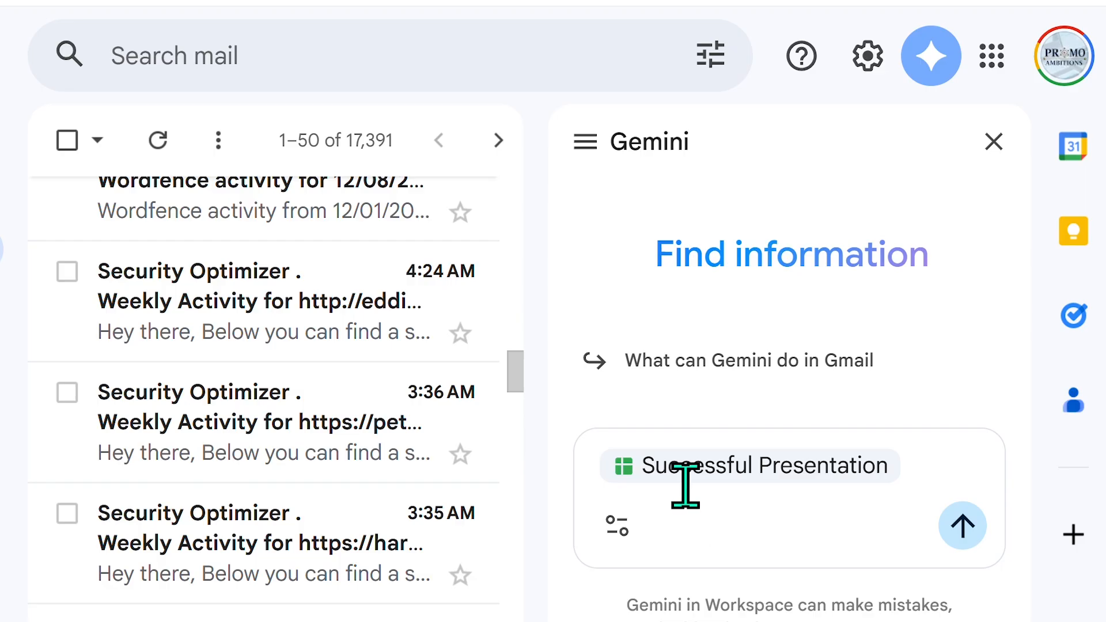
mouse_move(667, 473)
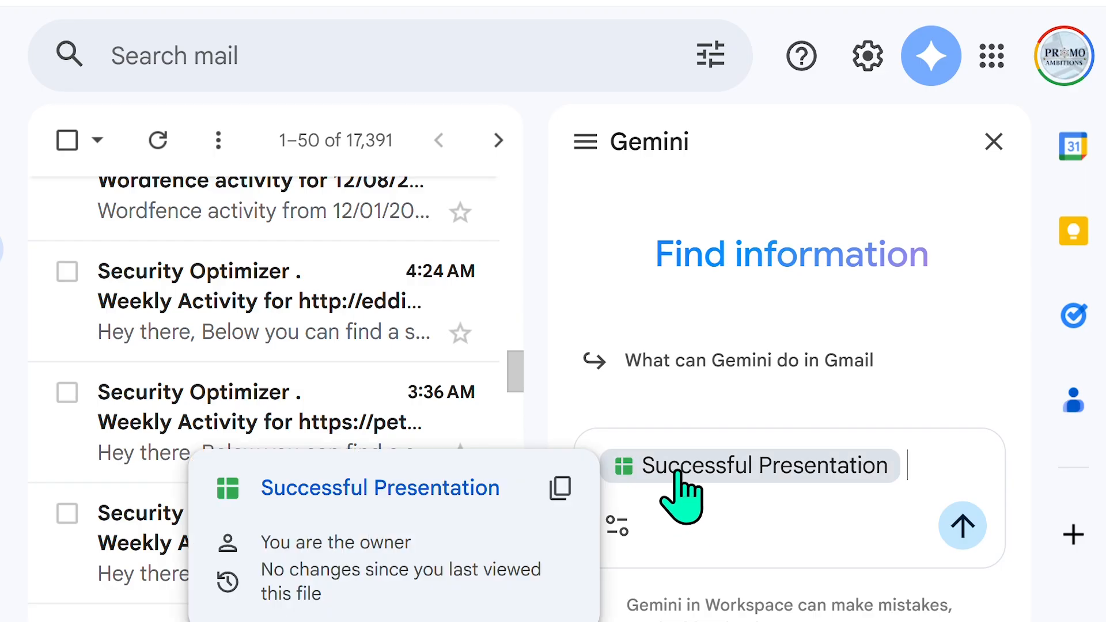